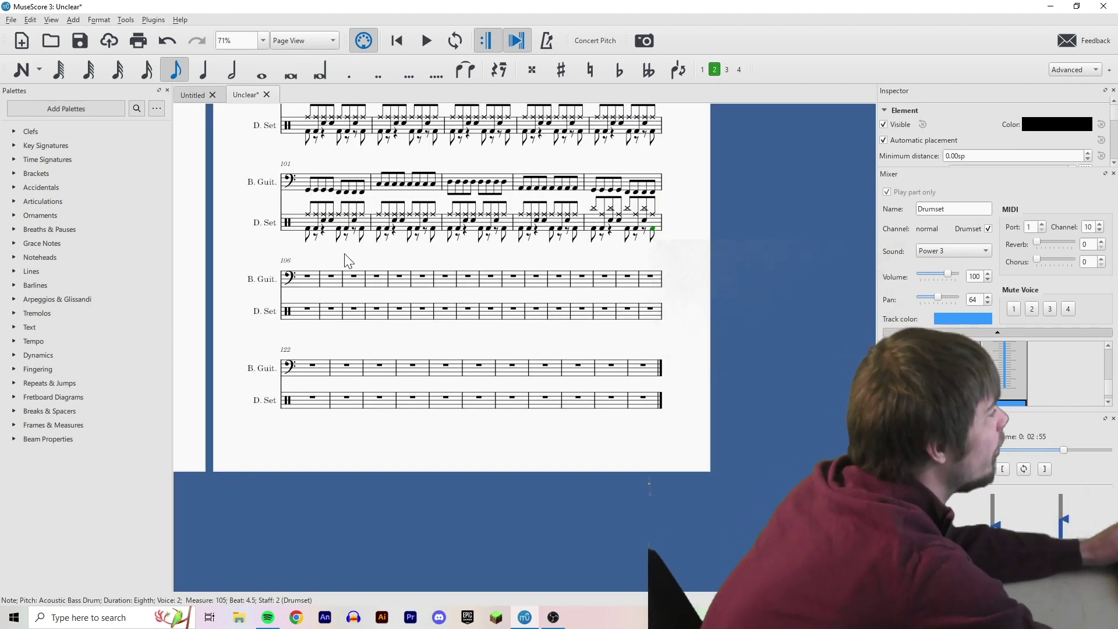
Enter a whole-note chord of two notes with E3 on top in measure 106 of the bass guitar staff
{"action": "scroll", "coordinate": [249, 259], "scroll_direction": "up", "scroll_amount": 5}
{"action": "left_click", "coordinate": [334, 285]}
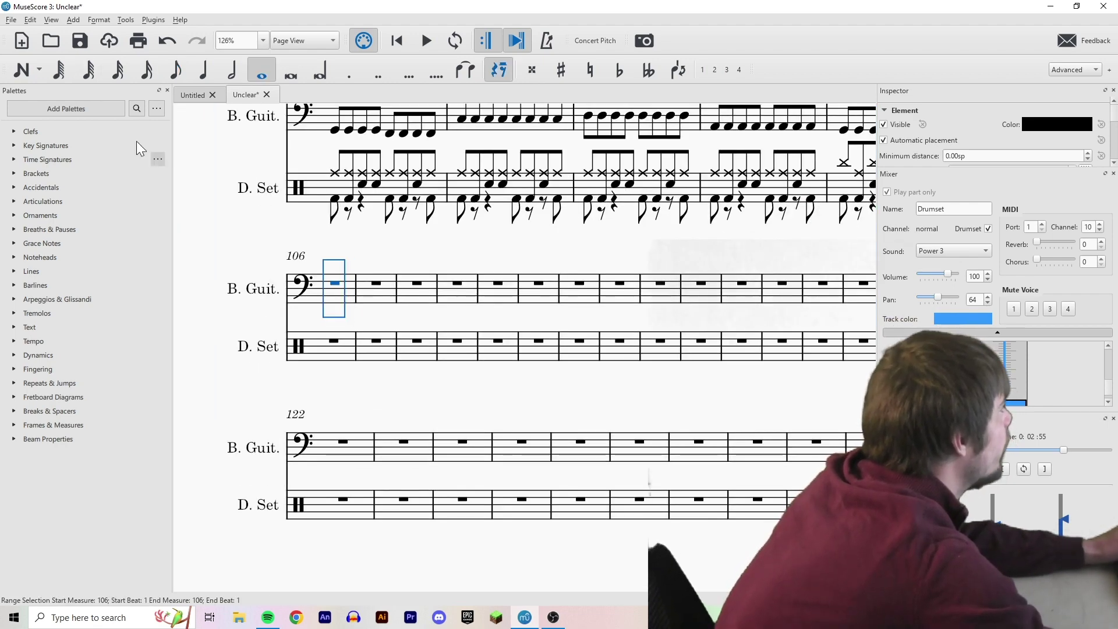
{"action": "left_click", "coordinate": [28, 71]}
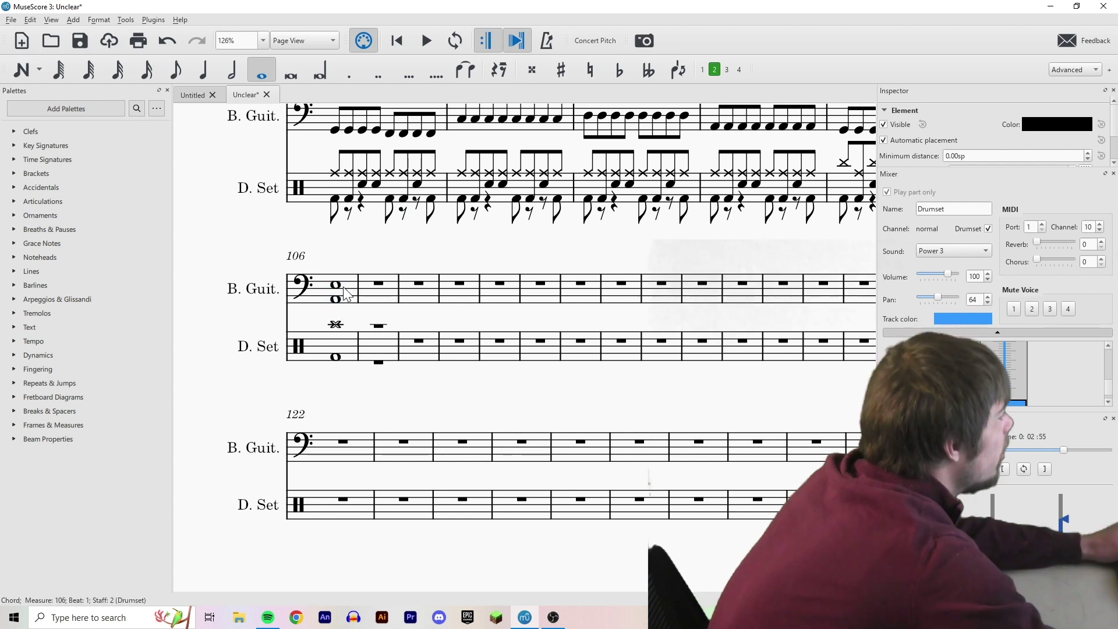
{"action": "left_click", "coordinate": [343, 304]}
{"action": "key", "text": "Escape"}
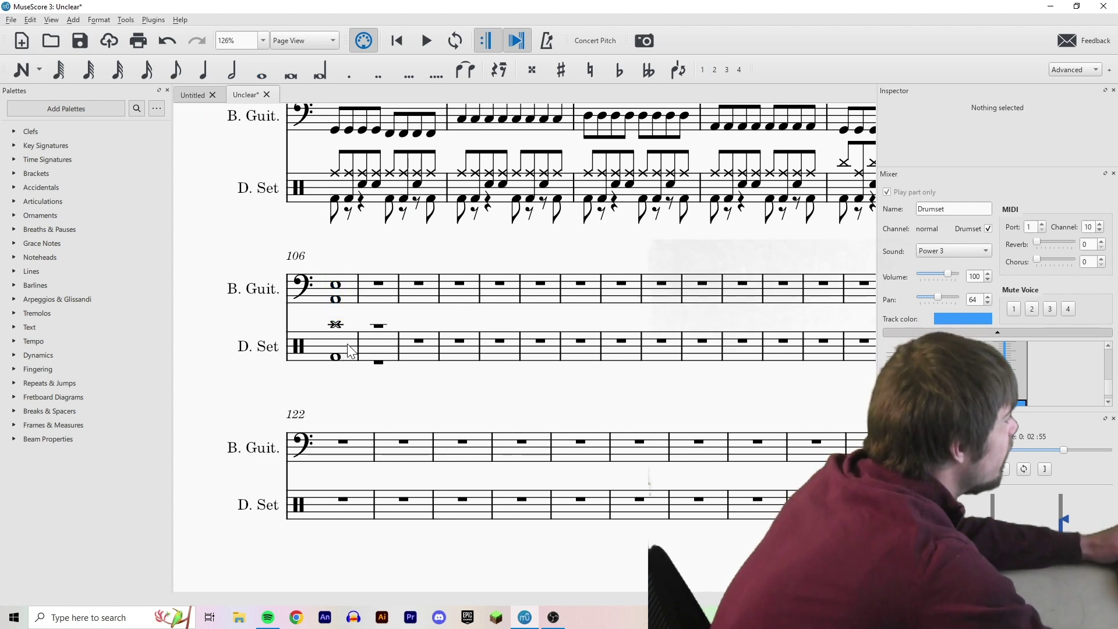
Repeat the whole notes of measure 106 on both staves through measure 111 and tie them all together
{"action": "left_click", "coordinate": [344, 343]}
{"action": "left_click", "coordinate": [342, 286], "text": "shift"}
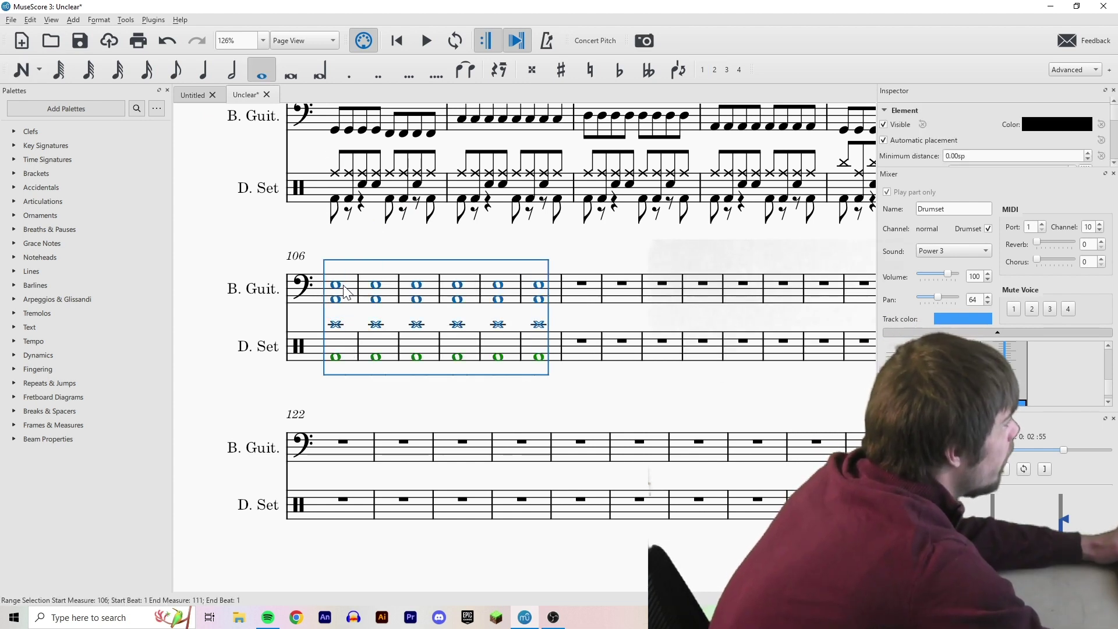
{"action": "left_click", "coordinate": [472, 80]}
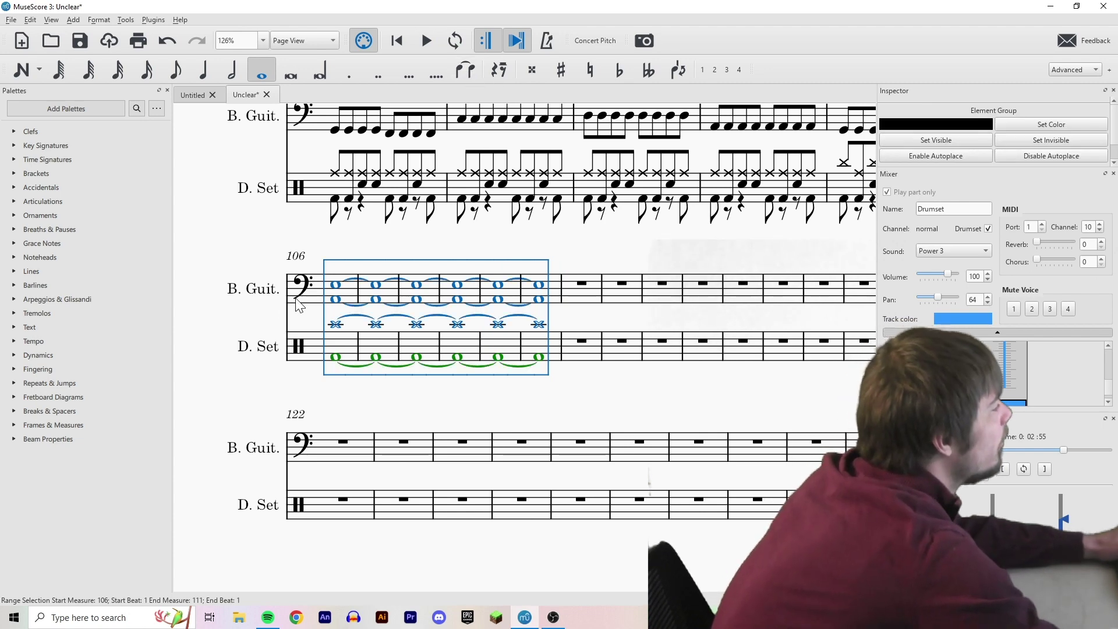
Play back the finished bass and drum score
{"action": "key", "text": "space"}
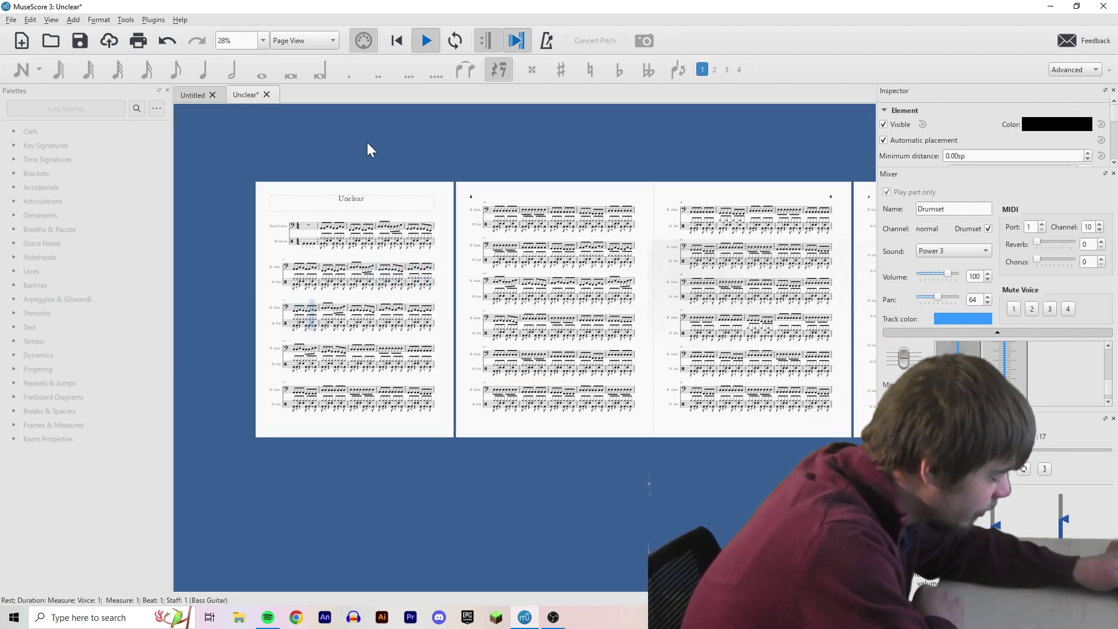
{"action": "key", "text": "space"}
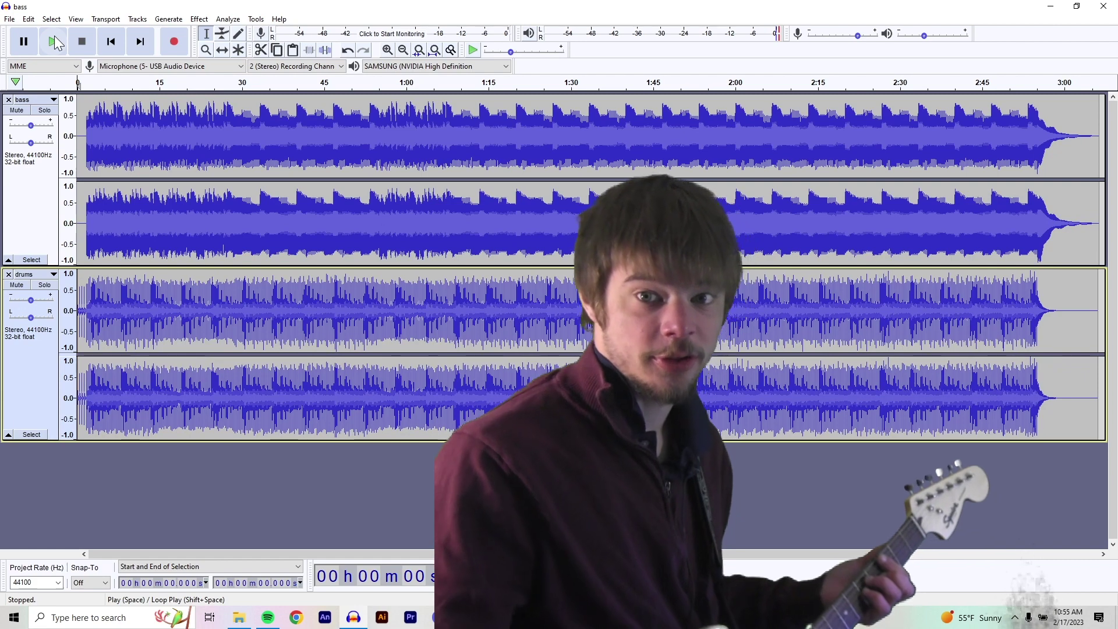
{"action": "left_click", "coordinate": [174, 41]}
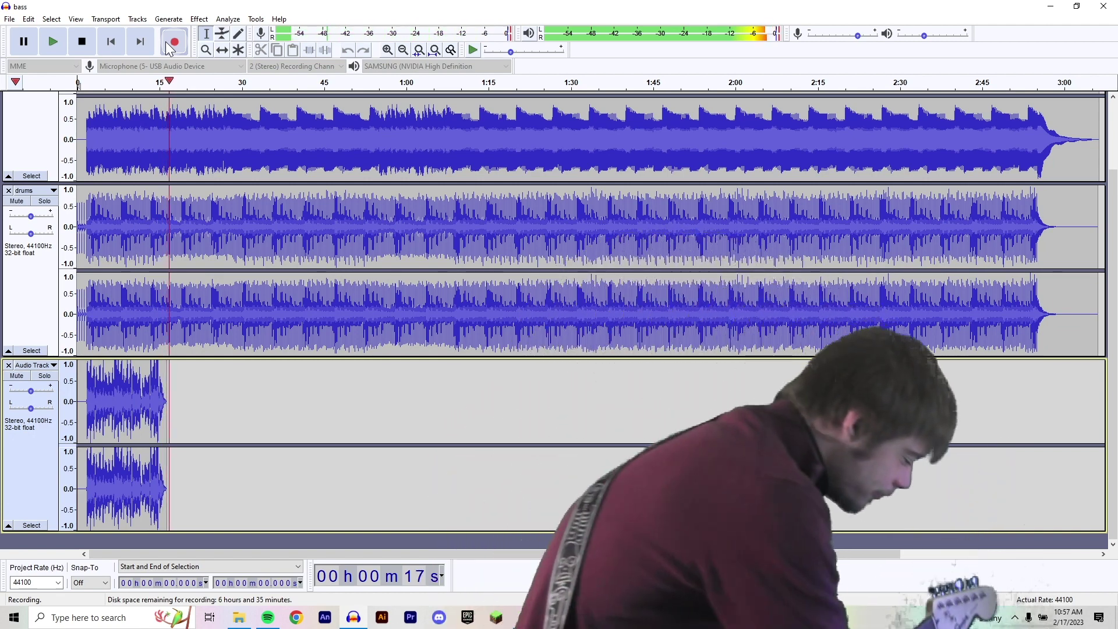
{"action": "key", "text": "space"}
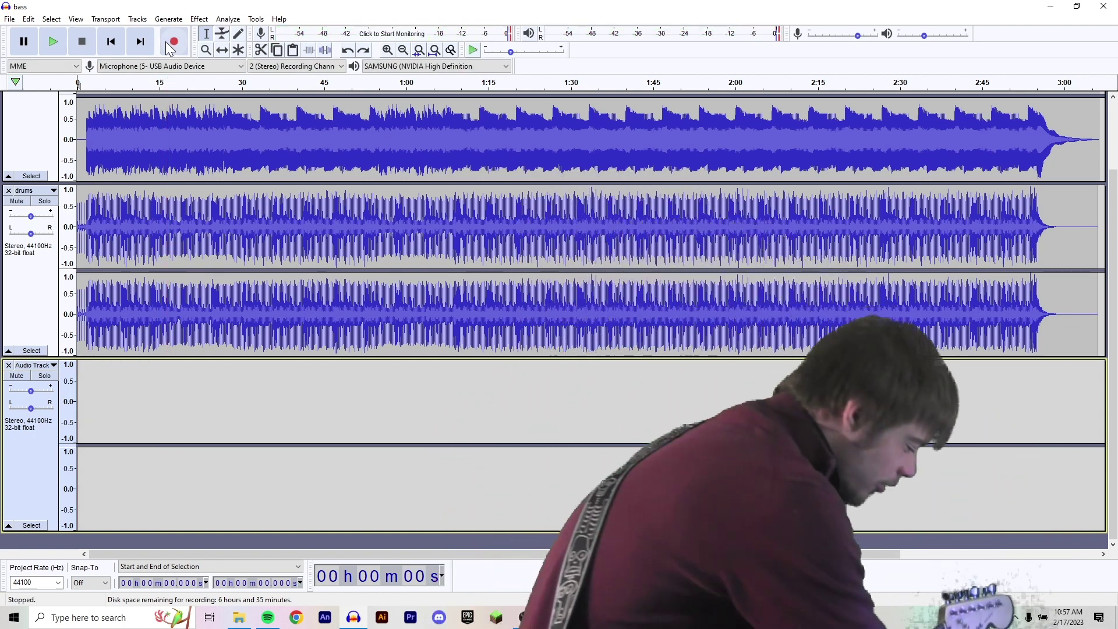
{"action": "left_click", "coordinate": [167, 43]}
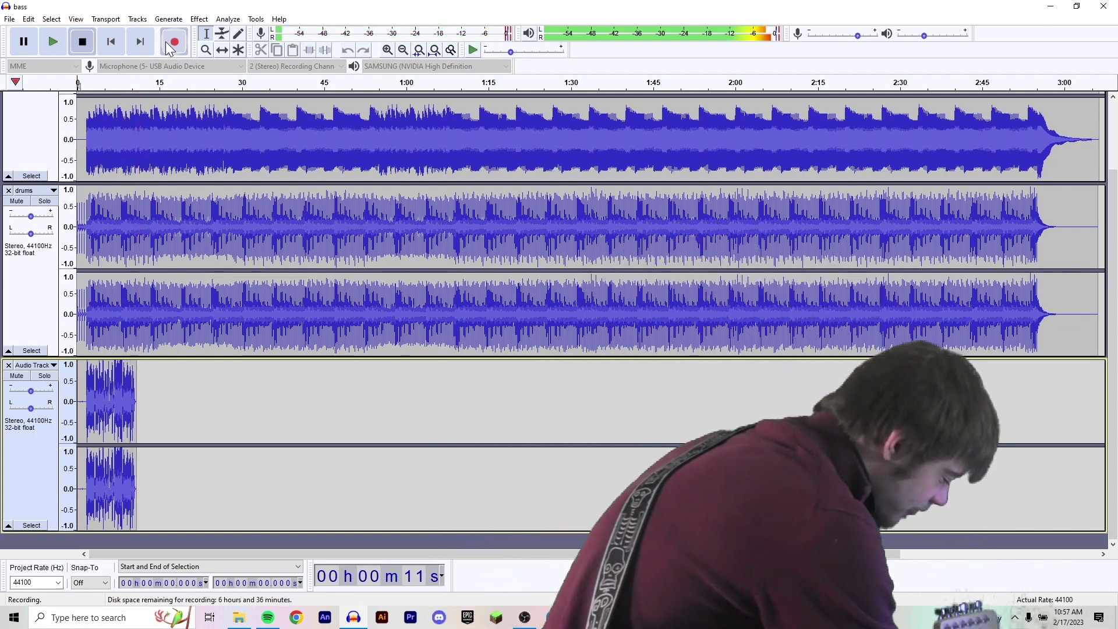
{"action": "key", "text": "space"}
{"action": "key", "text": "ctrl+z"}
In Audacity, record full rhythm guitar and lead guitar takes on separate new tracks over the bass and drums
{"action": "left_click", "coordinate": [168, 48]}
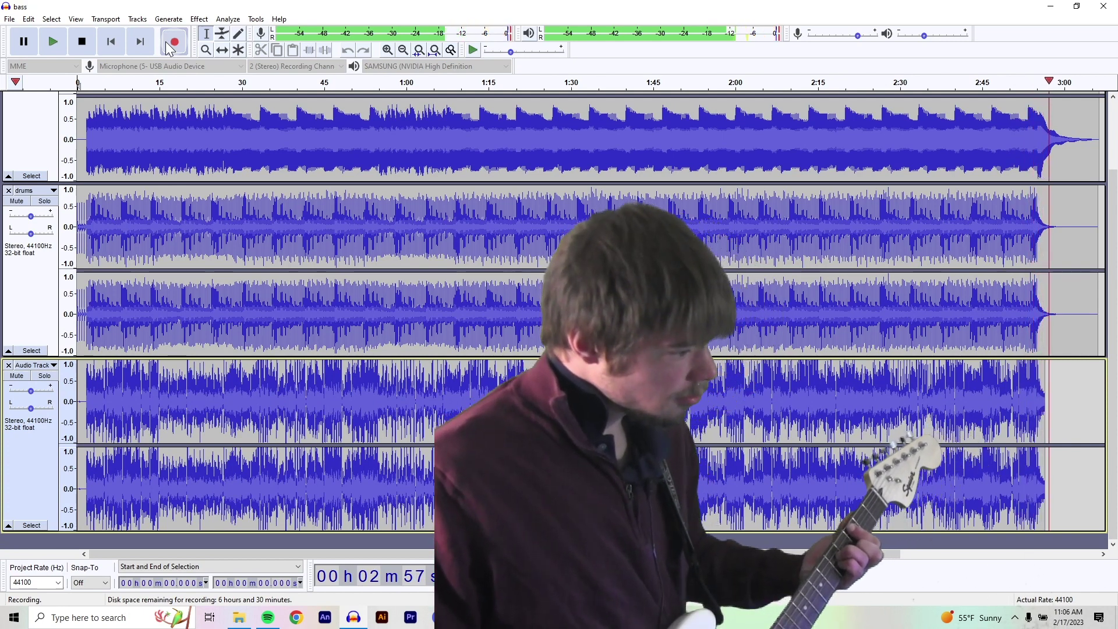
{"action": "key", "text": "space"}
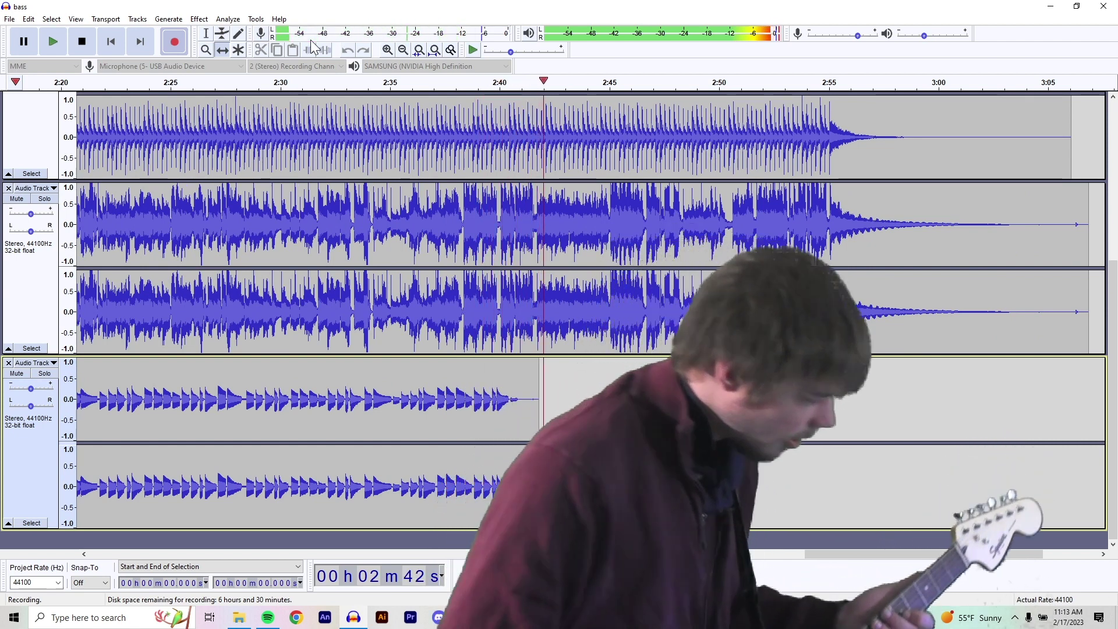
{"action": "key", "text": "space"}
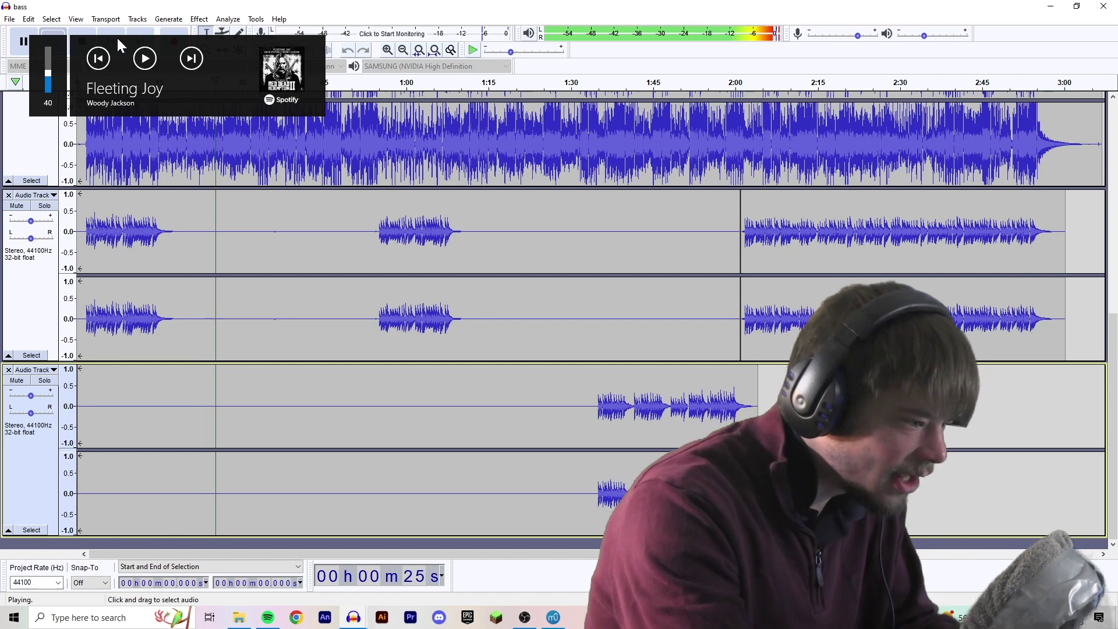
Play the recorded instrument tracks from the start as backing for the vocal performance, stopping and restarting between attempts
{"action": "key", "text": "space"}
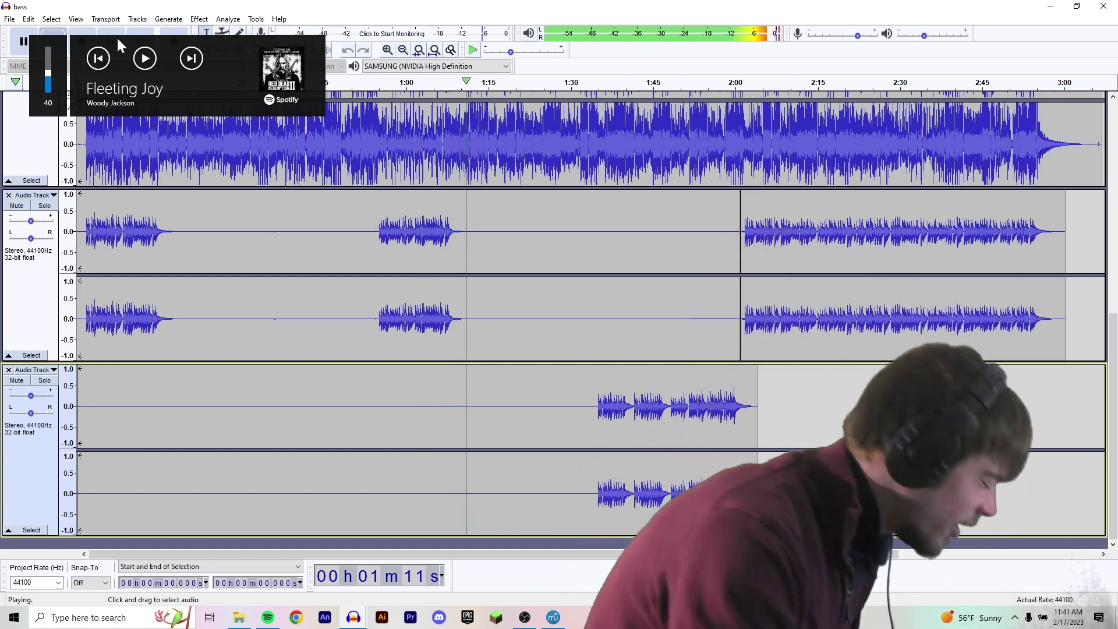
{"action": "key", "text": "space"}
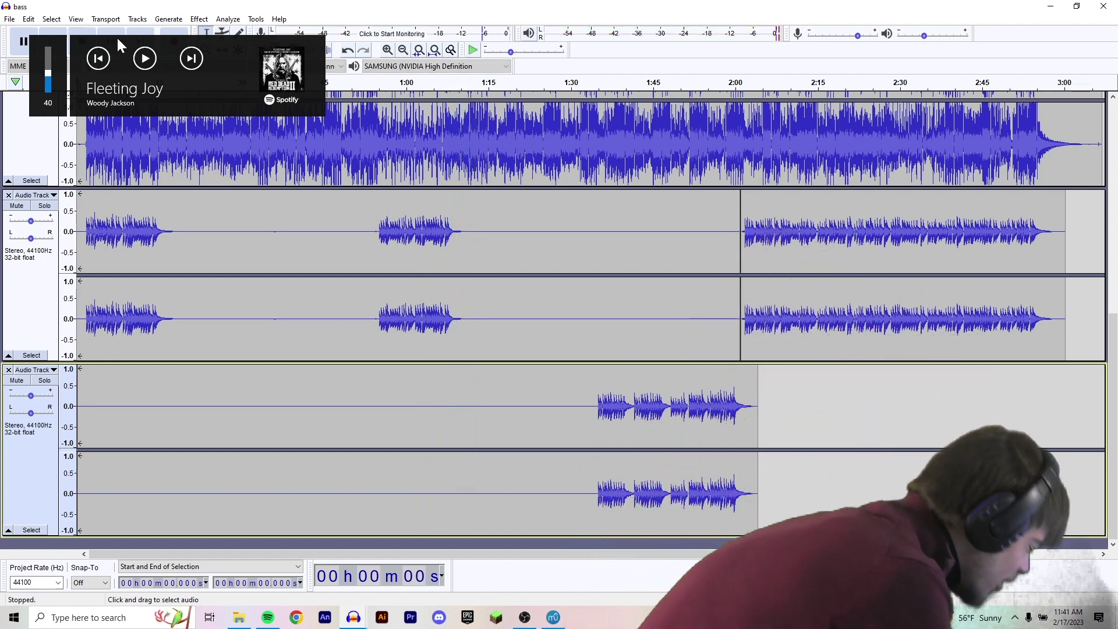
{"action": "key", "text": "space"}
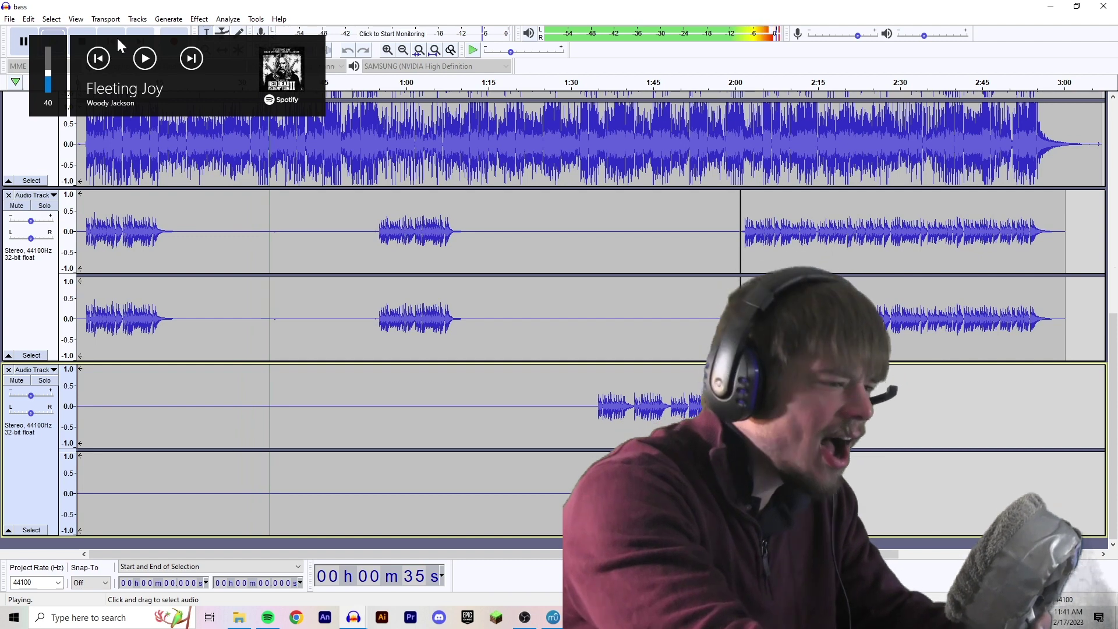
{"action": "key", "text": "space"}
{"action": "key", "text": "space"}
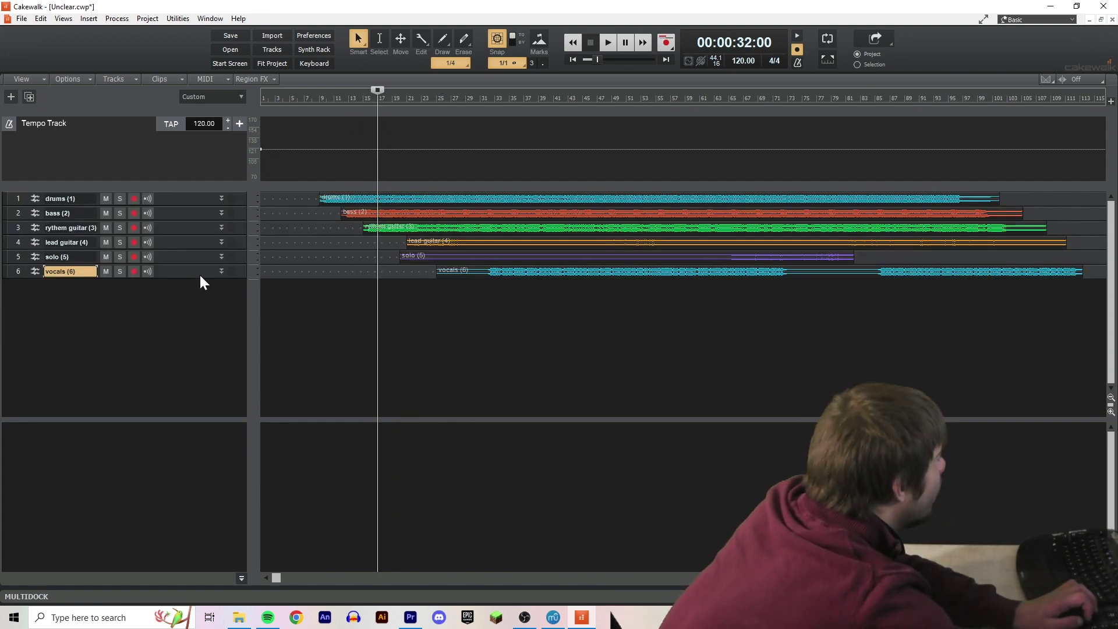
In Cakewalk, enlarge the vocals track to show its waveform and play the project from the start
{"action": "left_click_drag", "start_coordinate": [180, 279], "coordinate": [184, 352]}
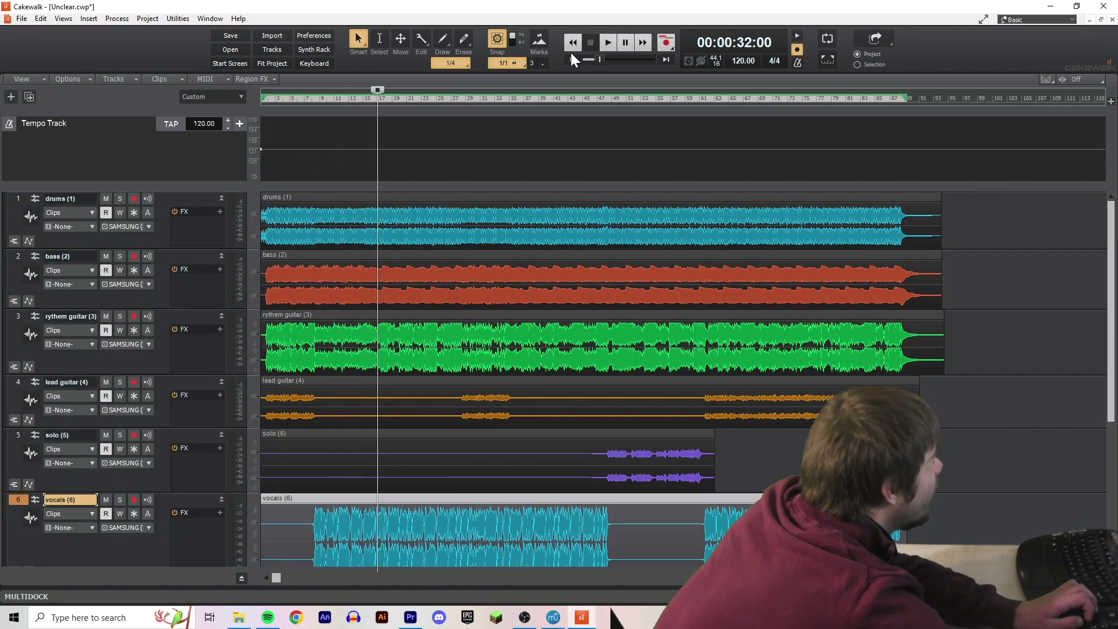
{"action": "left_click", "coordinate": [572, 58]}
{"action": "left_click", "coordinate": [607, 43]}
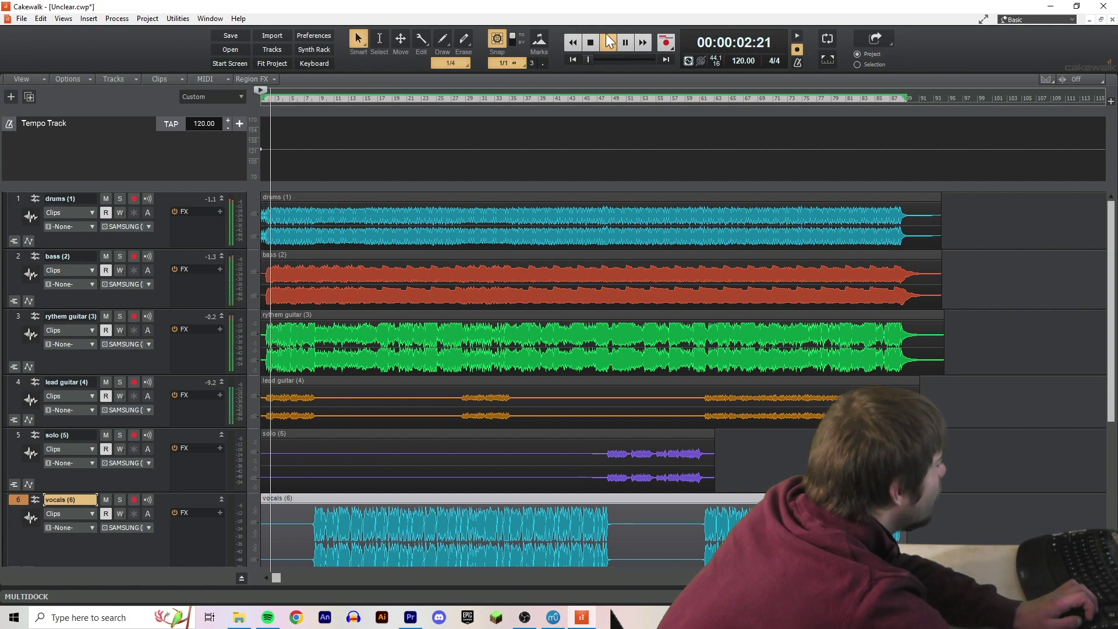
{"action": "key", "text": "space"}
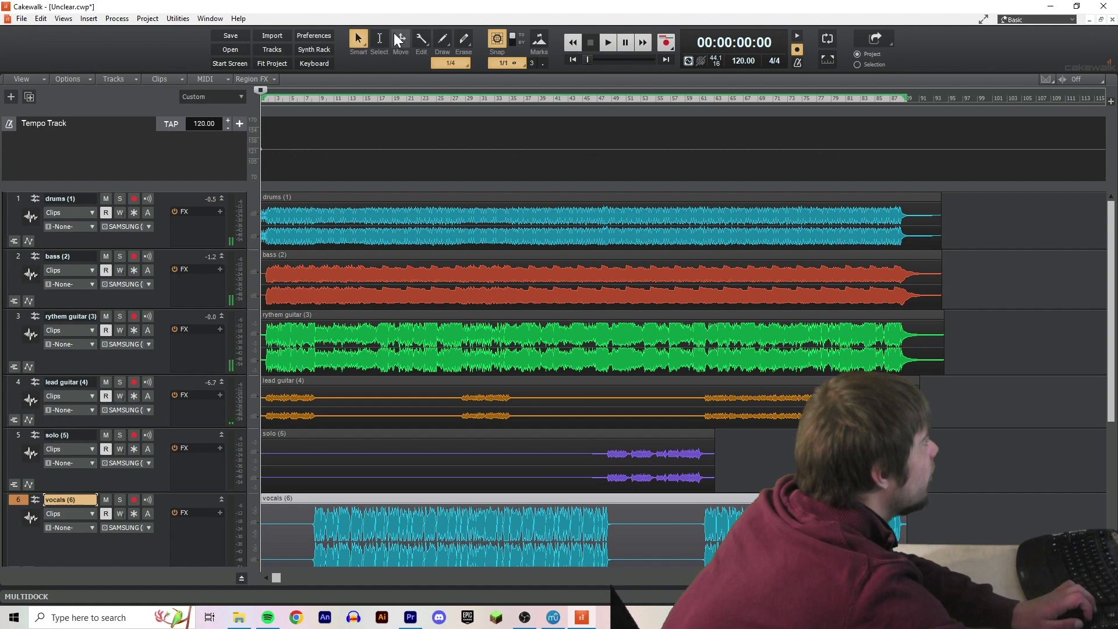
Play the passage around measure 10 with the waveforms enlarged to check the timing between the tracks
{"action": "key", "text": "ctrl+Right"}
{"action": "key", "text": "ctrl+Right"}
{"action": "key", "text": "ctrl+Right"}
{"action": "key", "text": "ctrl+Right"}
{"action": "key", "text": "ctrl+Right"}
{"action": "key", "text": "ctrl+Right"}
{"action": "key", "text": "ctrl+Right"}
{"action": "key", "text": "ctrl+Right"}
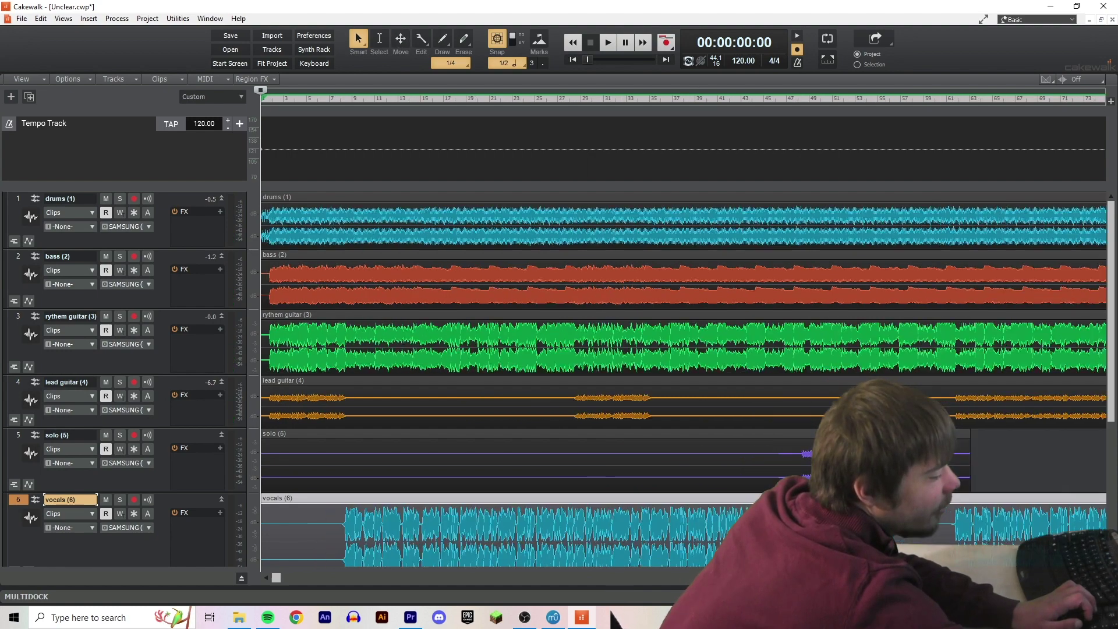
{"action": "key", "text": "ctrl+Right"}
{"action": "key", "text": "ctrl+Right"}
{"action": "key", "text": "ctrl+Right"}
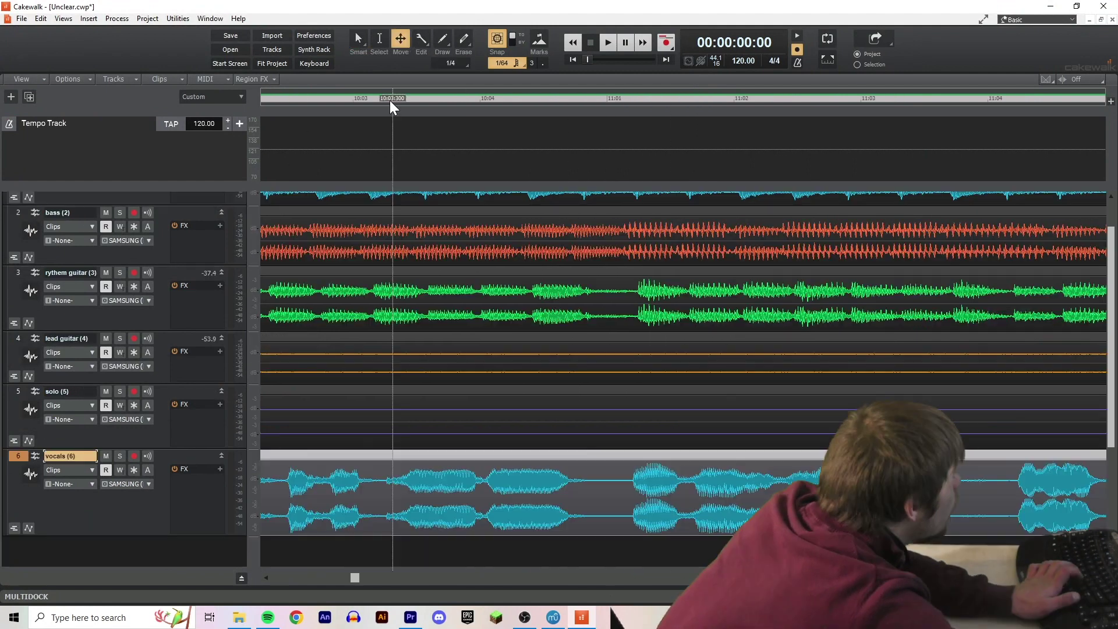
{"action": "left_click", "coordinate": [393, 101]}
{"action": "key", "text": "space"}
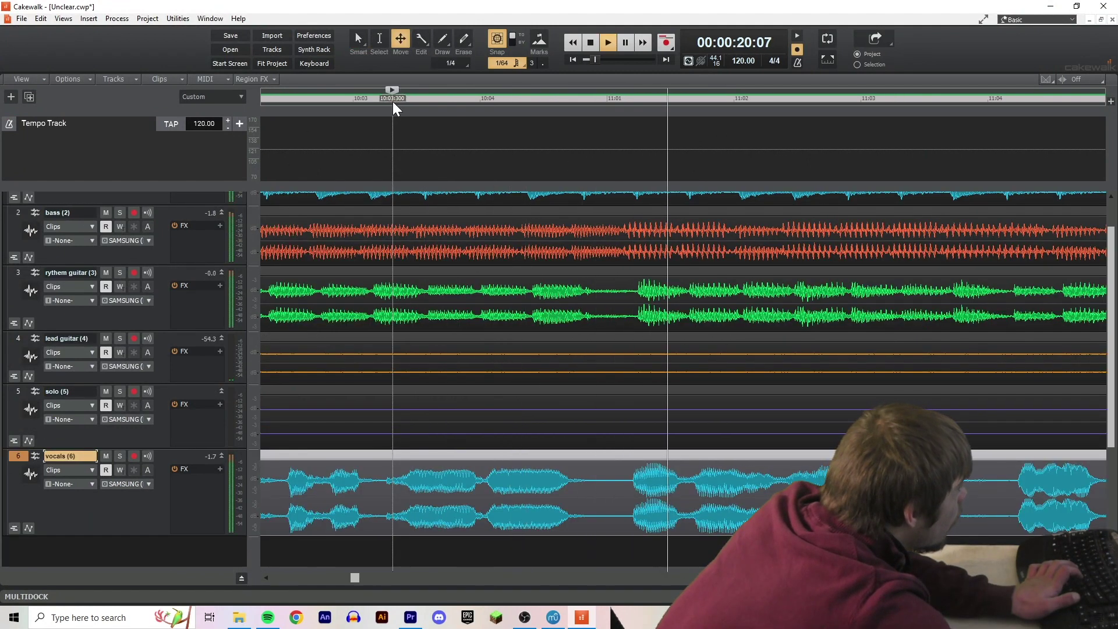
{"action": "key", "text": "space"}
{"action": "left_click_drag", "start_coordinate": [355, 580], "coordinate": [312, 578]}
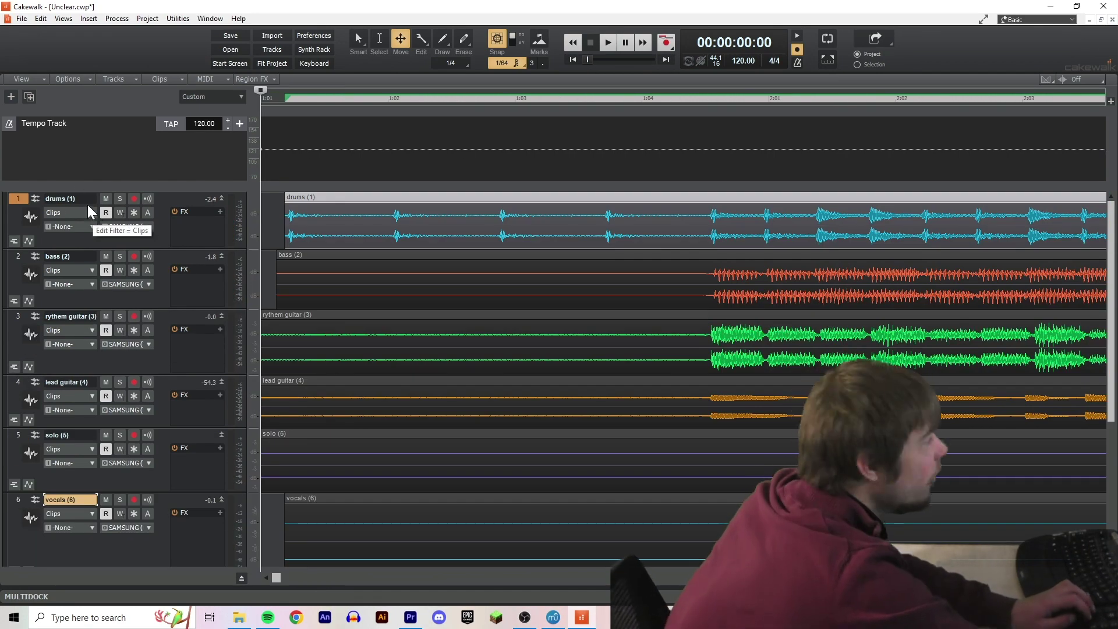
Open the Console view with the mixer channels and play the project
{"action": "left_click", "coordinate": [63, 19]}
{"action": "left_click", "coordinate": [98, 86]}
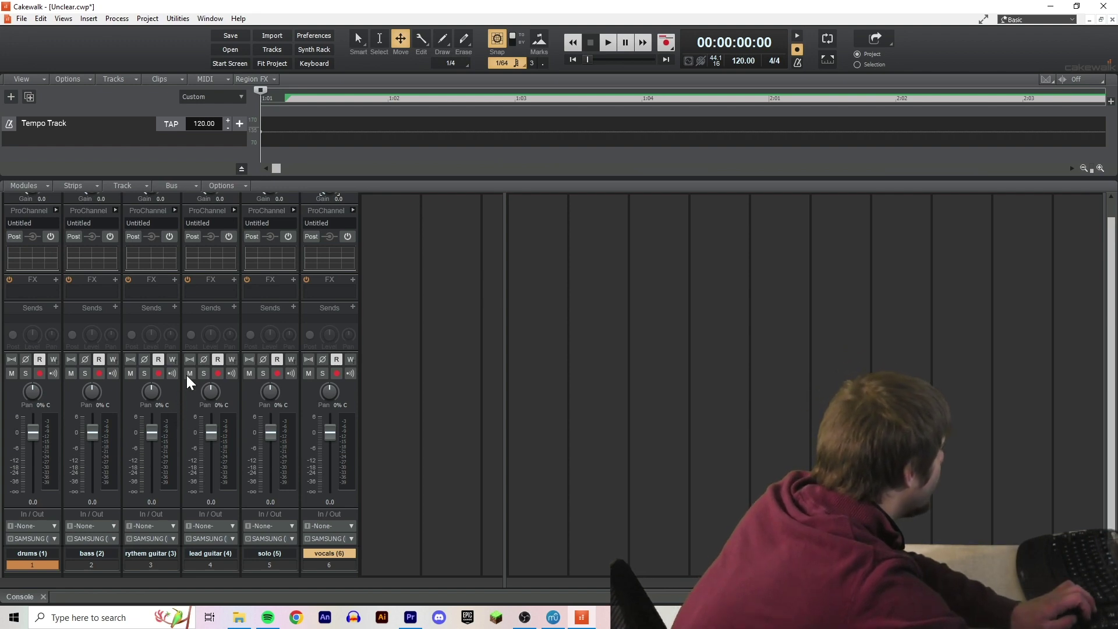
{"action": "left_click", "coordinate": [605, 46]}
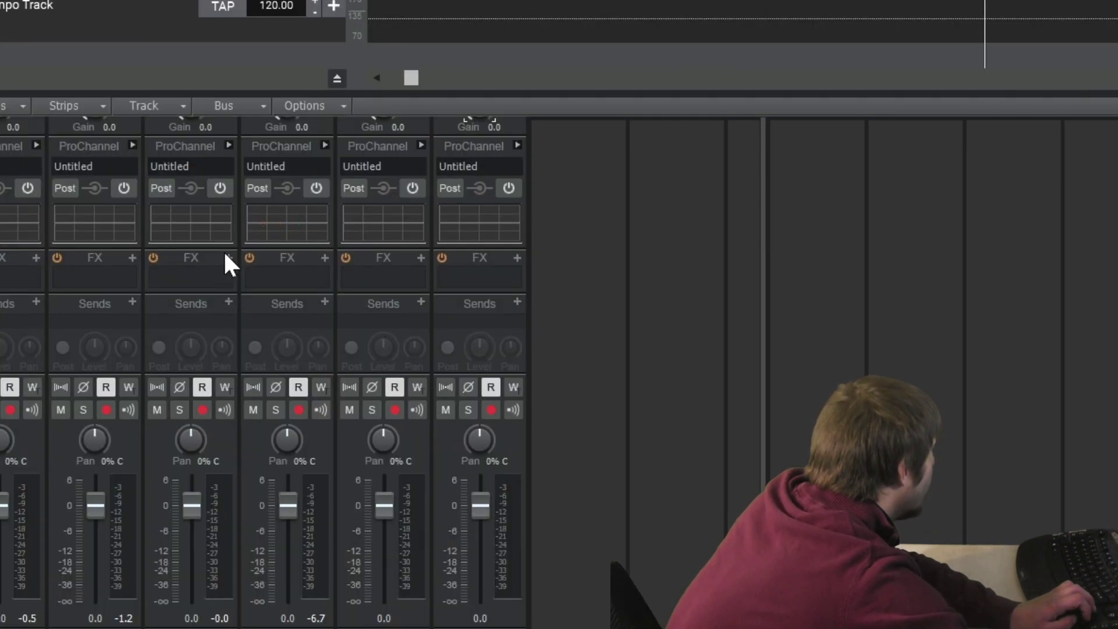
Insert the TH3 amp simulator as an audio effect on the rhythm guitar channel
{"action": "left_click", "coordinate": [228, 257]}
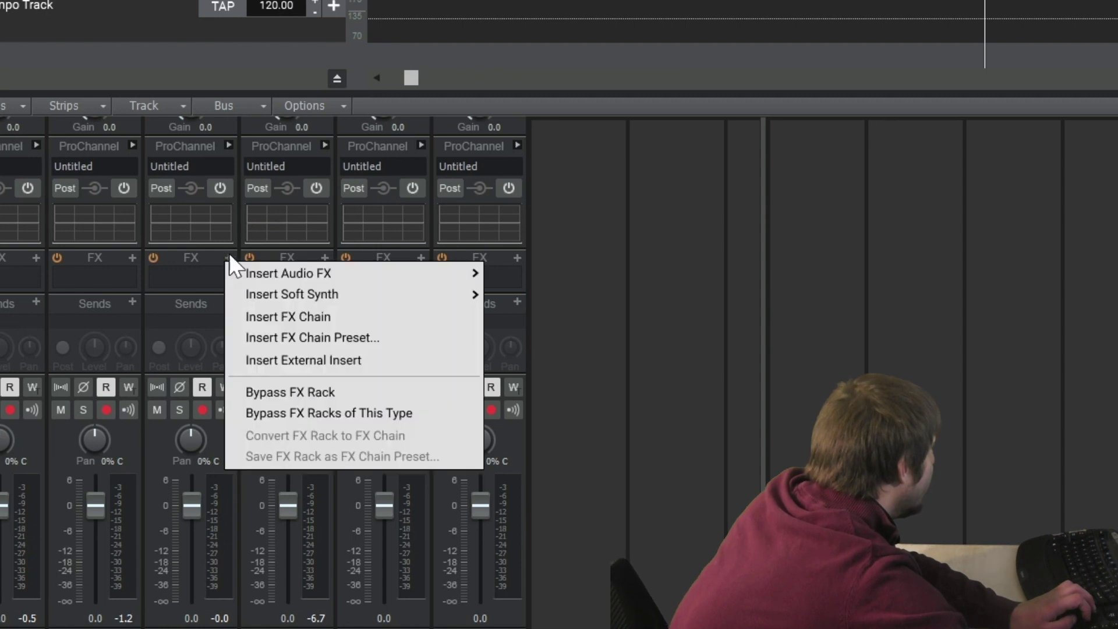
{"action": "mouse_move", "coordinate": [278, 272]}
{"action": "mouse_move", "coordinate": [585, 492]}
{"action": "left_click", "coordinate": [670, 489]}
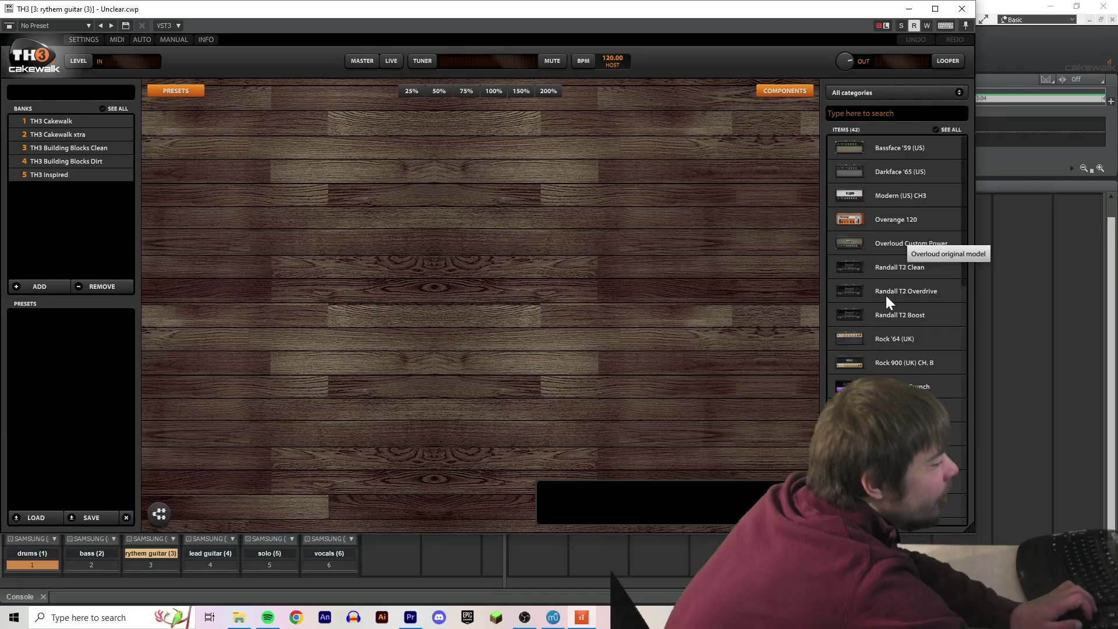
Build the rhythm guitar's TH3 rig, trying the Bassface '59 amp and placing Rock 900 (UK) CH.B with another component beside it
{"action": "left_click_drag", "start_coordinate": [889, 148], "coordinate": [542, 225]}
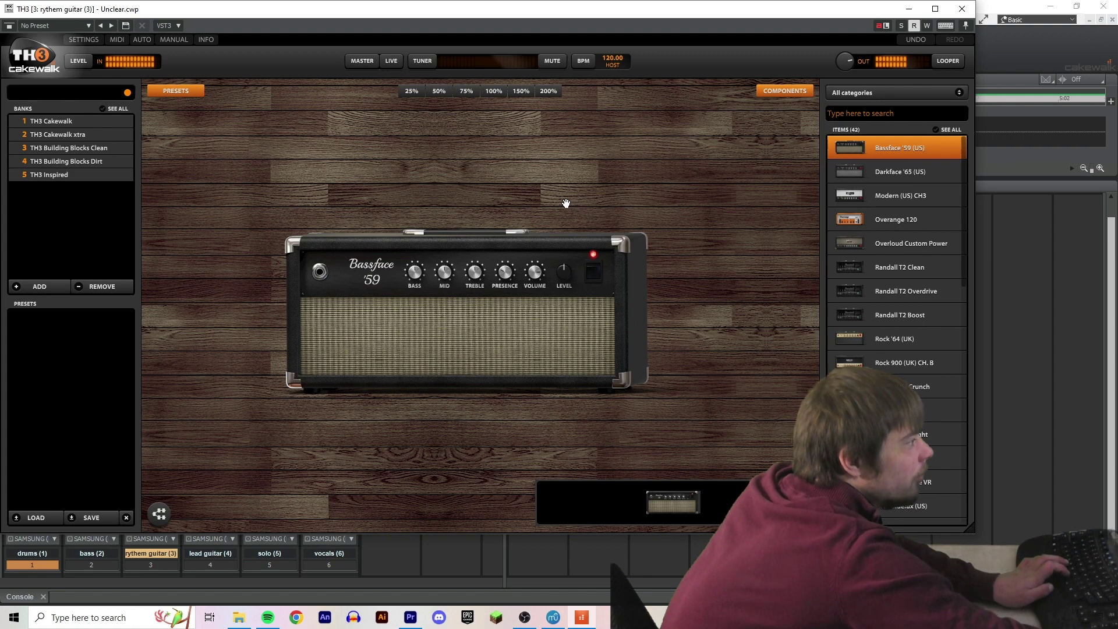
{"action": "left_click_drag", "start_coordinate": [508, 292], "coordinate": [656, 334]}
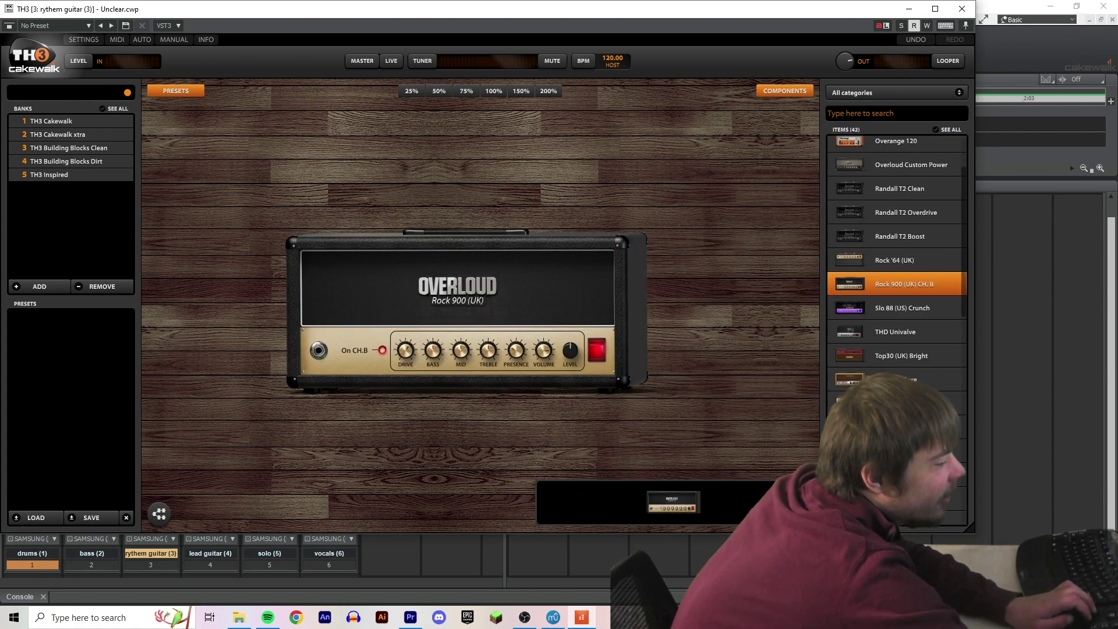
{"action": "scroll", "coordinate": [931, 411], "scroll_direction": "down", "scroll_amount": 3}
{"action": "left_click_drag", "start_coordinate": [931, 413], "coordinate": [684, 312]}
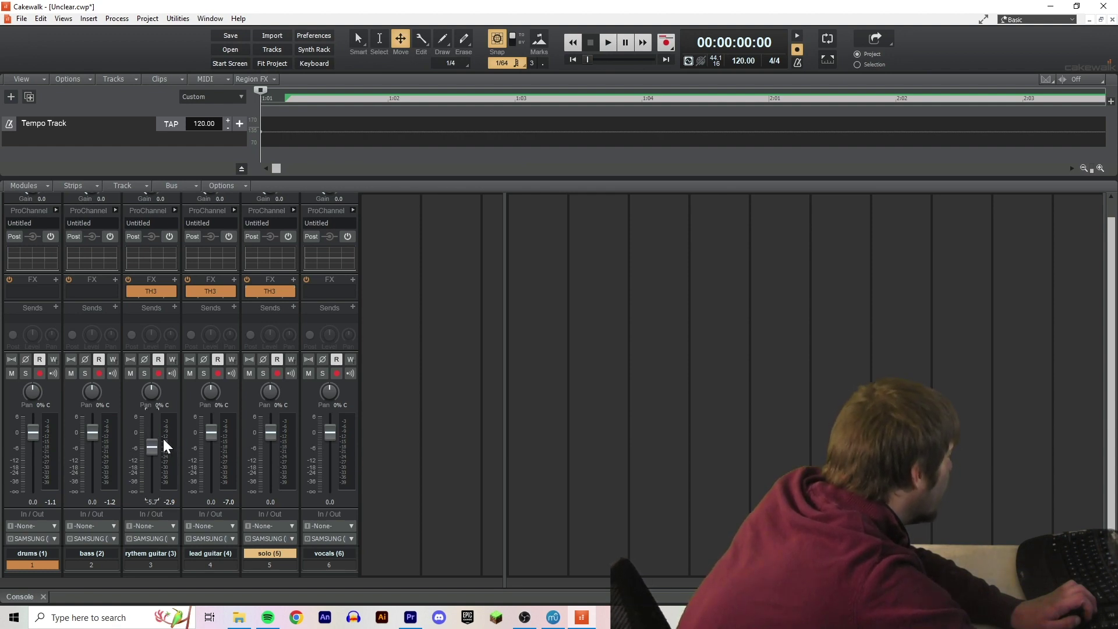
Balance the mix during playback, setting the faders to -2.6 for drums, -6.1 for bass, -4.5 for rhythm guitar and -5.7 for lead guitar
{"action": "key", "text": "space"}
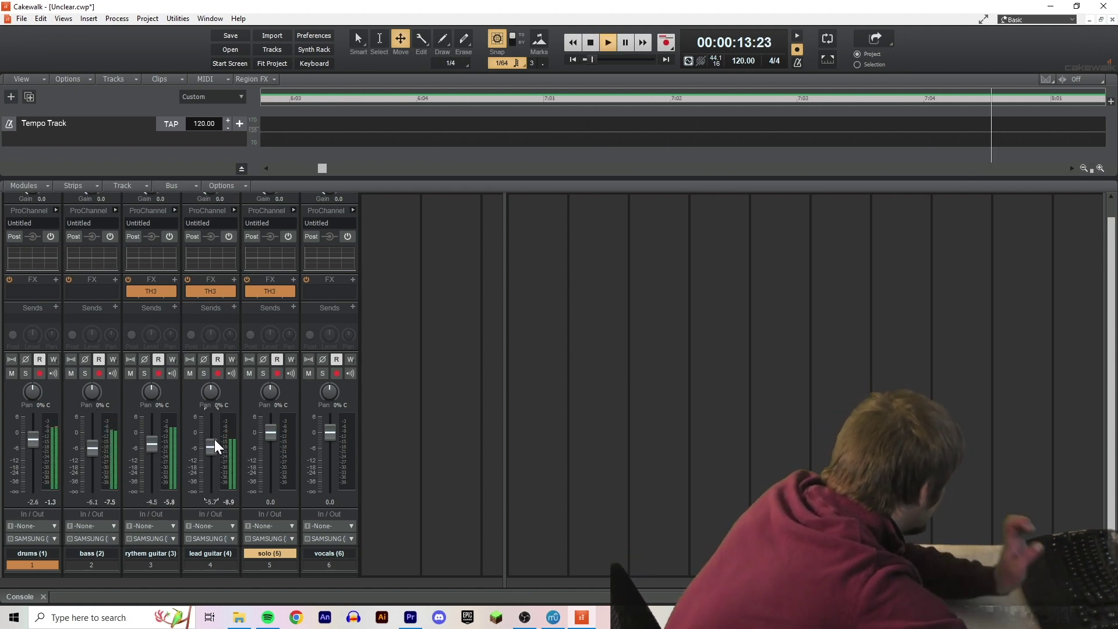
{"action": "key", "text": "space"}
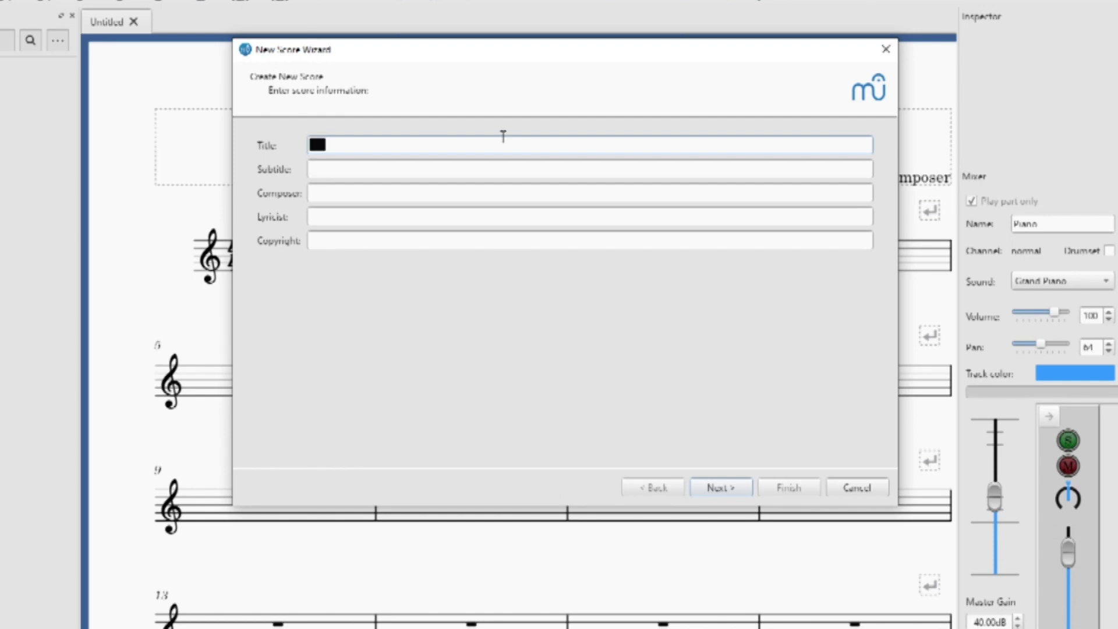
In MuseScore's New Score Wizard, enter a title for the score and proceed to the instrument selection
{"action": "type", "text": "r"}
{"action": "left_click", "coordinate": [735, 489]}
{"action": "left_click", "coordinate": [734, 487]}
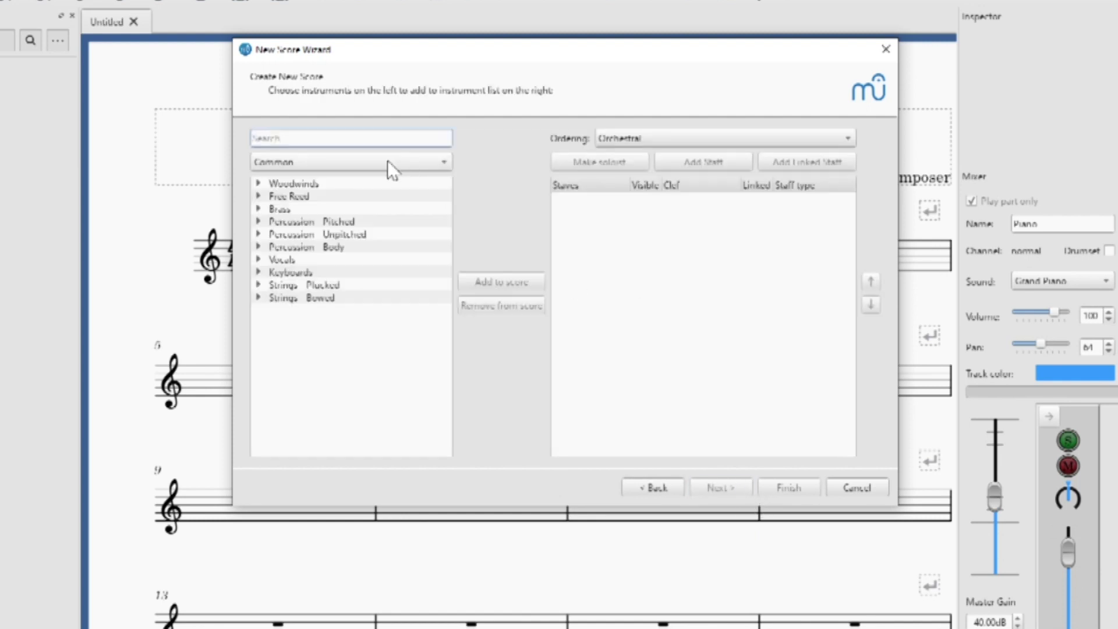
Switch the instrument list to all instruments, search for "bass g" and add Bass Guitar to the score
{"action": "left_click", "coordinate": [388, 162]}
{"action": "left_click", "coordinate": [388, 150]}
{"action": "left_click", "coordinate": [301, 135]}
{"action": "type", "text": "bass g"}
{"action": "left_click", "coordinate": [309, 222]}
{"action": "left_click", "coordinate": [524, 281]}
Search the instruments for "drums", add Drumset below Bass Guitar, and create the score
{"action": "left_click_drag", "start_coordinate": [294, 138], "coordinate": [72, 116]}
{"action": "type", "text": "drums"}
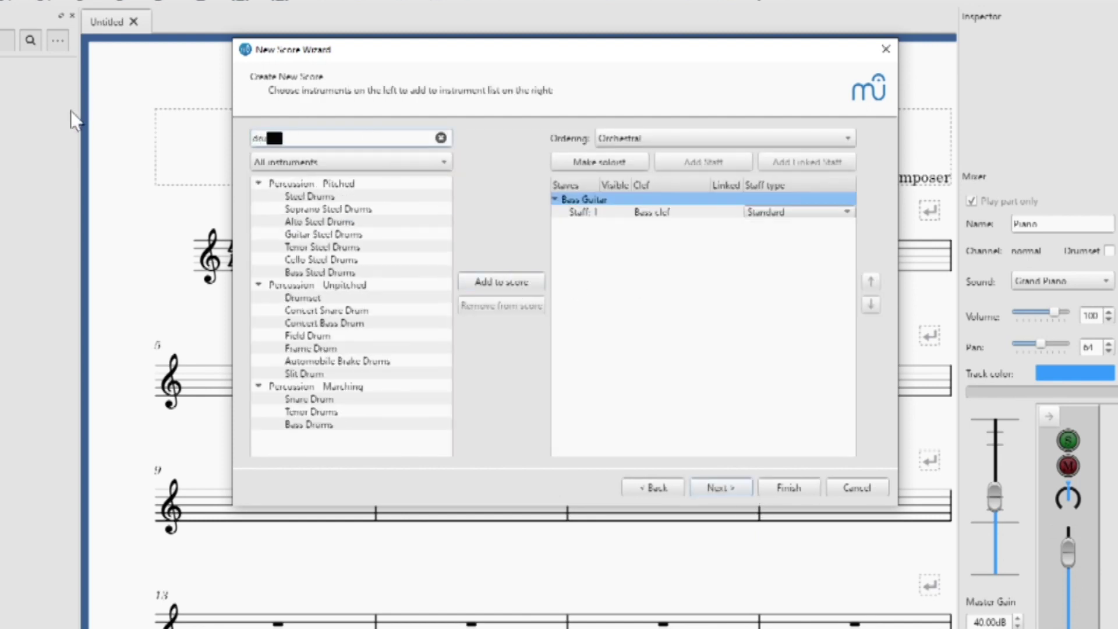
{"action": "left_click", "coordinate": [314, 296]}
{"action": "left_click", "coordinate": [502, 281]}
{"action": "left_click", "coordinate": [870, 304]}
{"action": "left_click", "coordinate": [789, 488]}
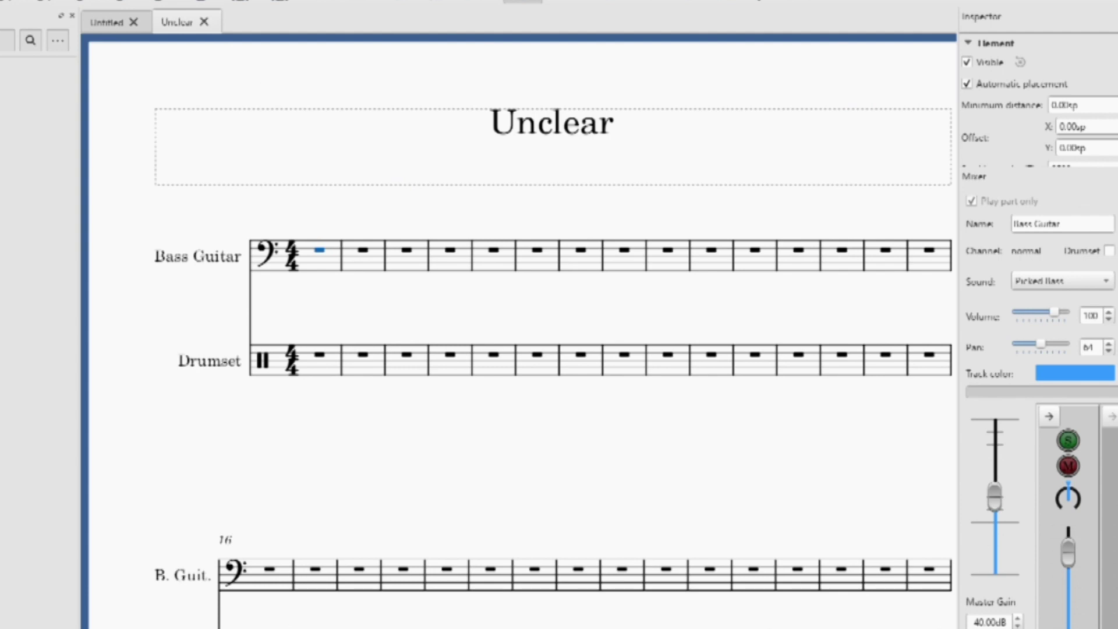
{"action": "left_click", "coordinate": [288, 357]}
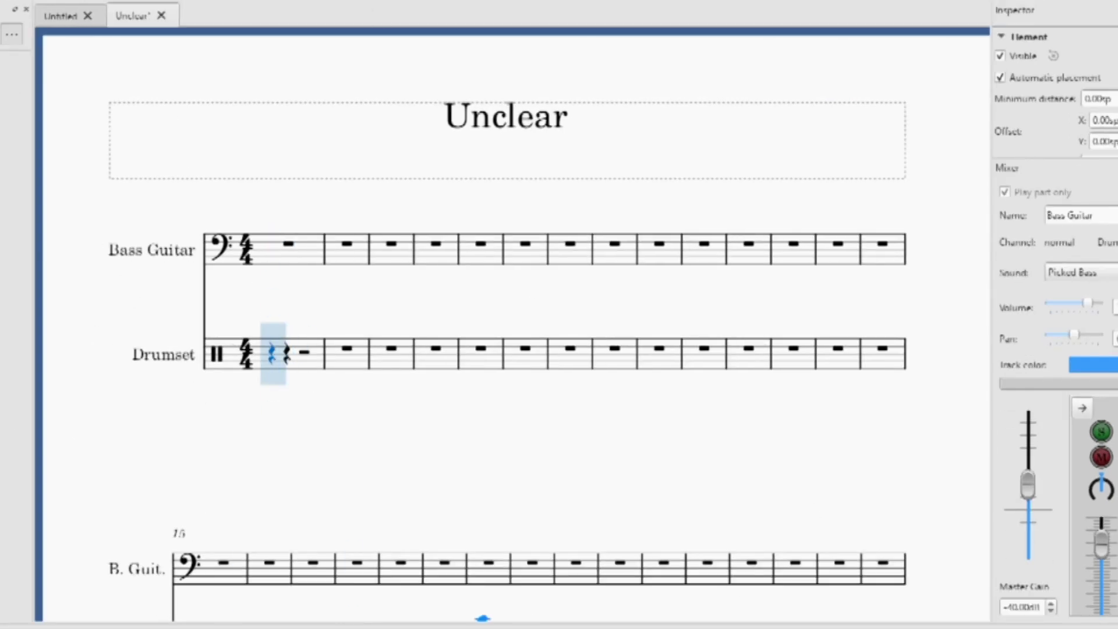
{"action": "left_click", "coordinate": [273, 365]}
{"action": "key", "text": "alt+Tab"}
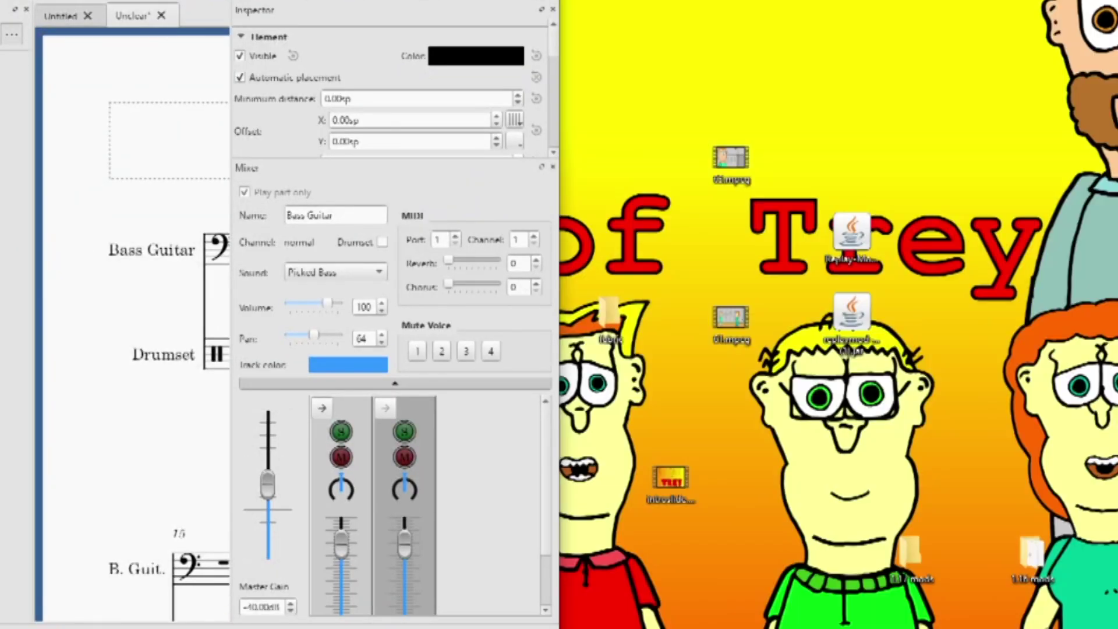
{"action": "key", "text": "super+Up"}
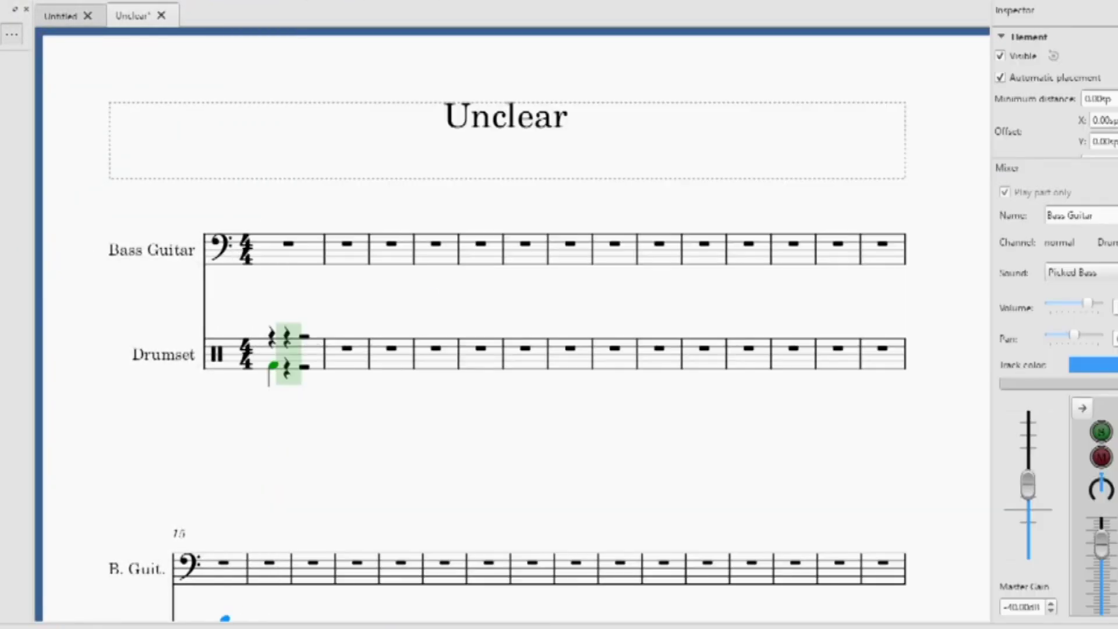
{"action": "key", "text": "ctrl+z"}
{"action": "key", "text": "Escape"}
Tighten the vertical spacing between the bass guitar and drumset staves throughout the score
{"action": "right_click", "coordinate": [274, 364]}
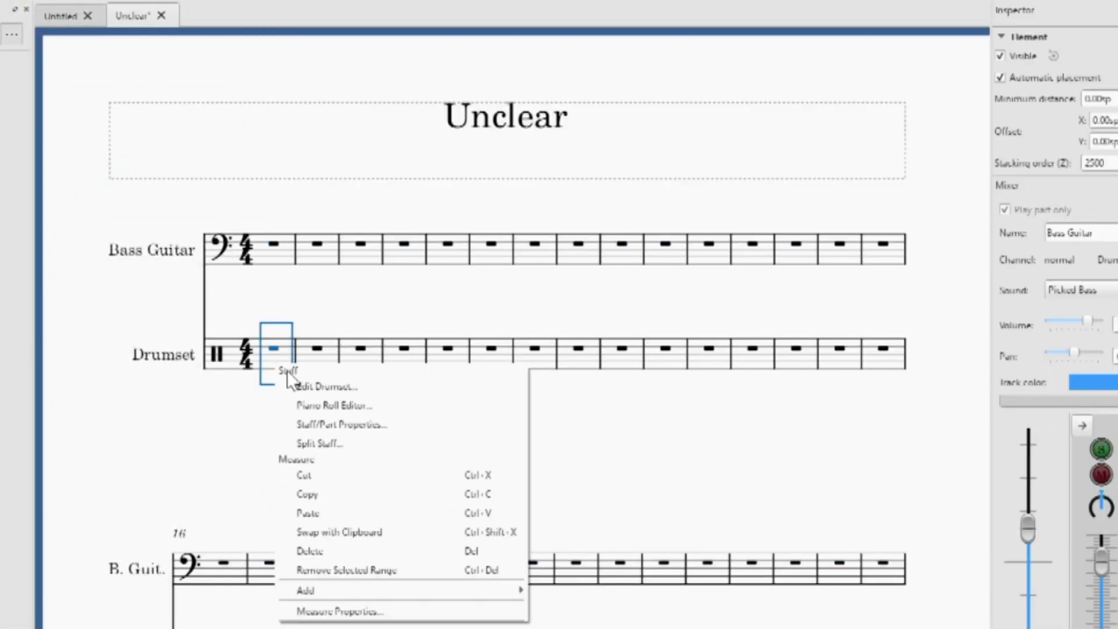
{"action": "mouse_move", "coordinate": [382, 592]}
{"action": "left_click", "coordinate": [585, 609]}
{"action": "key", "text": "Return"}
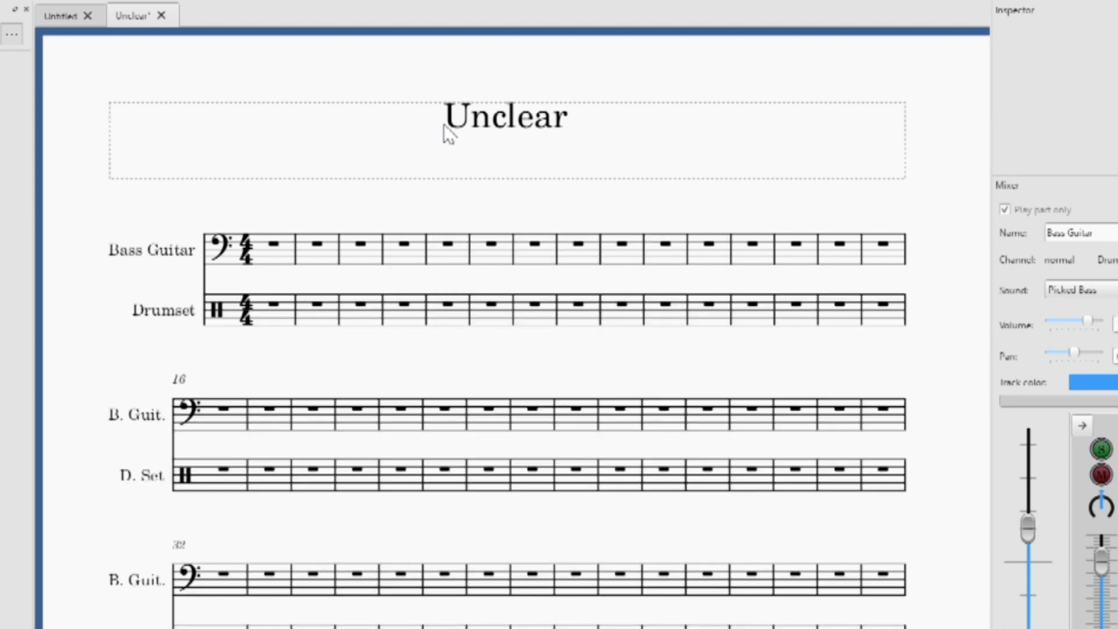
Enter four quarter-note bass drum hits in the first measure of the drumset staff
{"action": "scroll", "coordinate": [256, 297], "scroll_direction": "up", "scroll_amount": 5}
{"action": "key", "text": "n"}
{"action": "key", "text": "b"}
{"action": "key", "text": "b"}
{"action": "key", "text": "b"}
{"action": "key", "text": "b"}
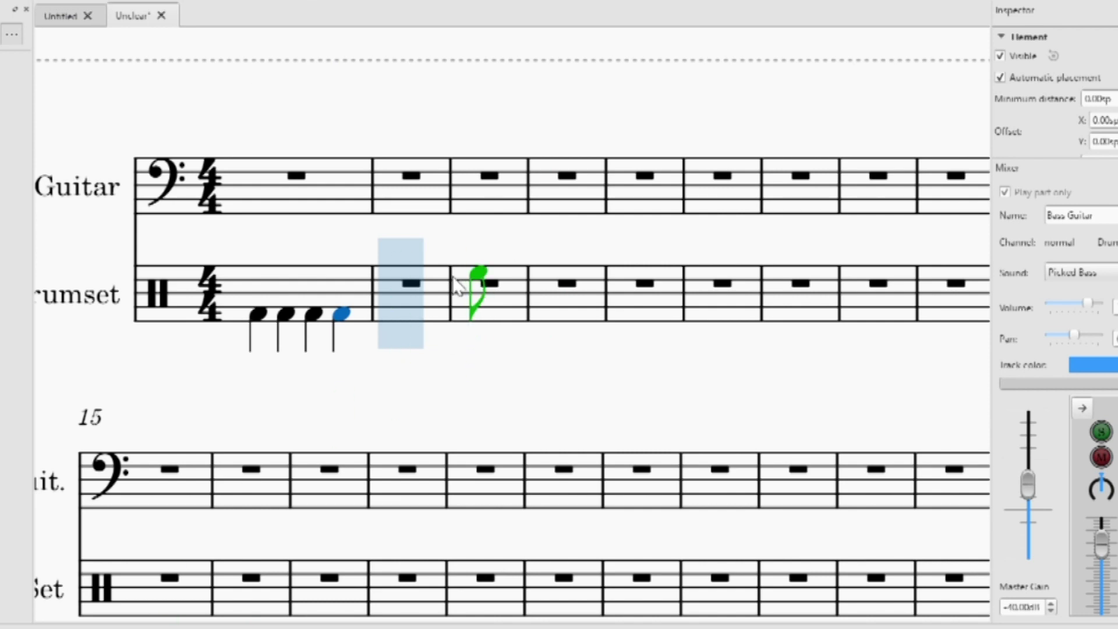
{"action": "key", "text": "Escape"}
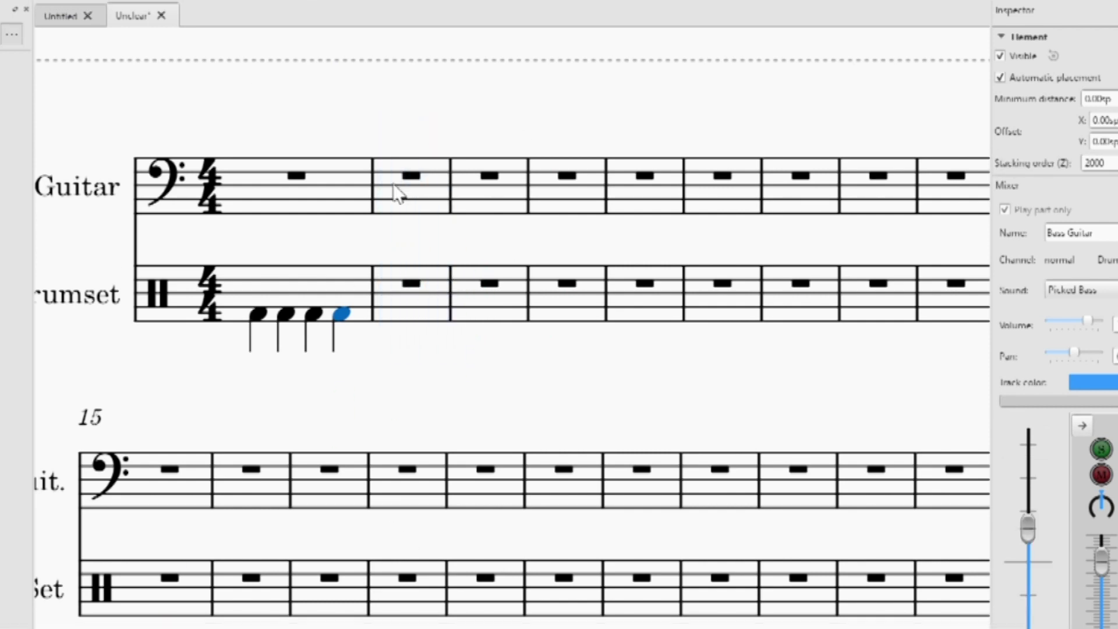
{"action": "key", "text": "4"}
{"action": "key", "text": "ctrl+z"}
{"action": "key", "text": "0"}
{"action": "key", "text": "0"}
{"action": "key", "text": "0"}
{"action": "key", "text": "0"}
{"action": "key", "text": "0"}
{"action": "key", "text": "0"}
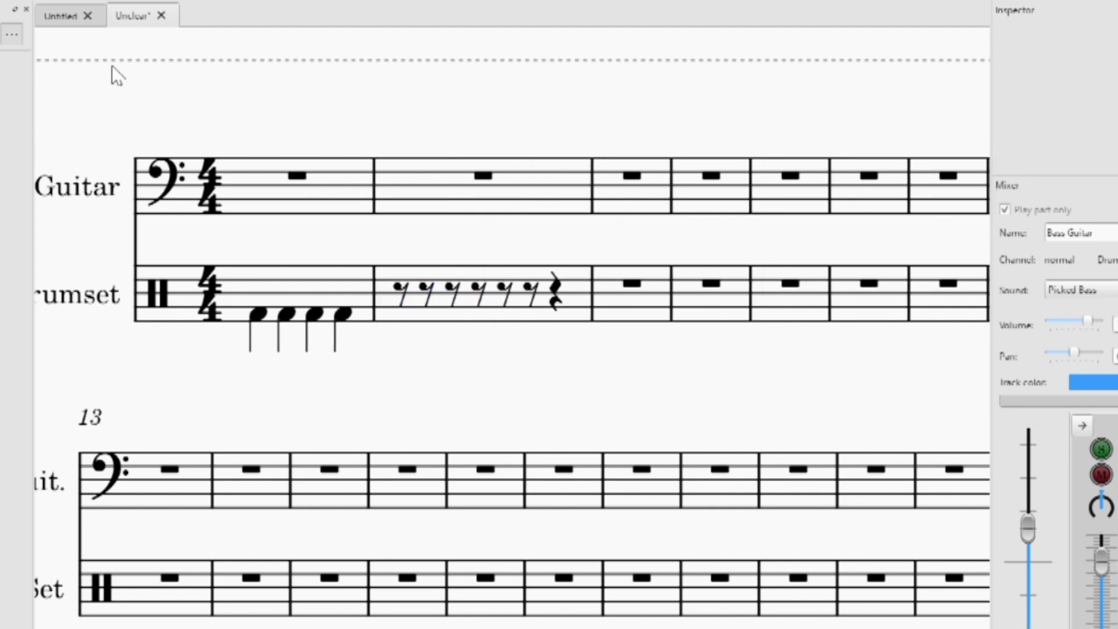
{"action": "key", "text": "ctrl+z"}
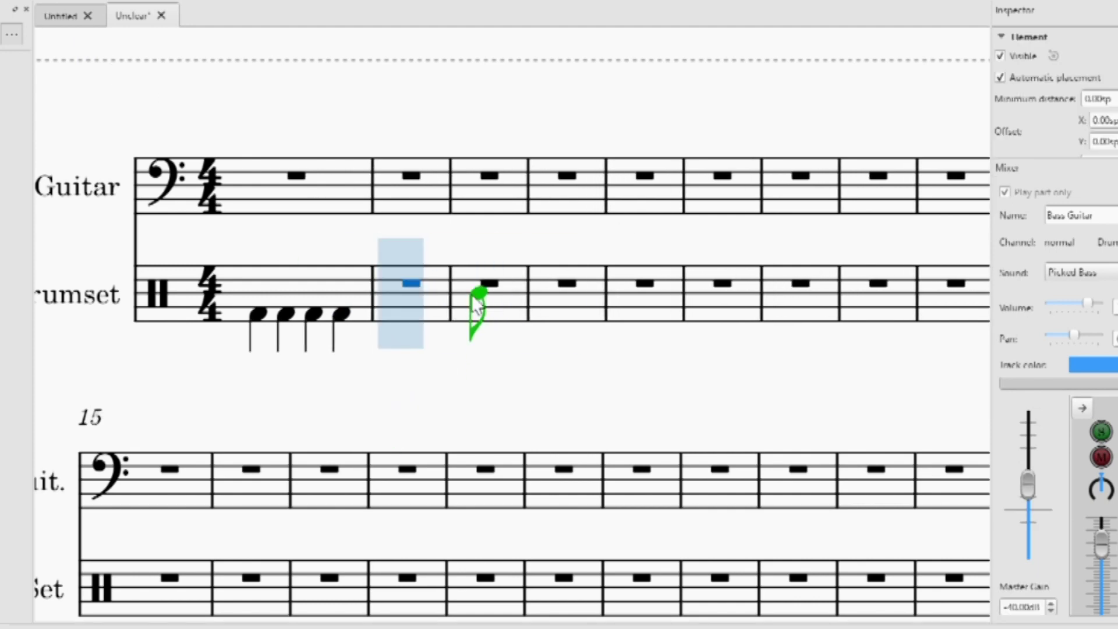
Enter an eighth-note groove in drumset measure 2: two kicks, two snares, two kicks and one snare
{"action": "scroll", "coordinate": [431, 351], "scroll_direction": "up", "scroll_amount": 1}
{"action": "left_click", "coordinate": [386, 300]}
{"action": "left_click", "coordinate": [415, 383]}
{"action": "left_click", "coordinate": [517, 384]}
{"action": "left_click", "coordinate": [549, 384]}
{"action": "left_click", "coordinate": [461, 345]}
{"action": "left_click", "coordinate": [607, 345]}
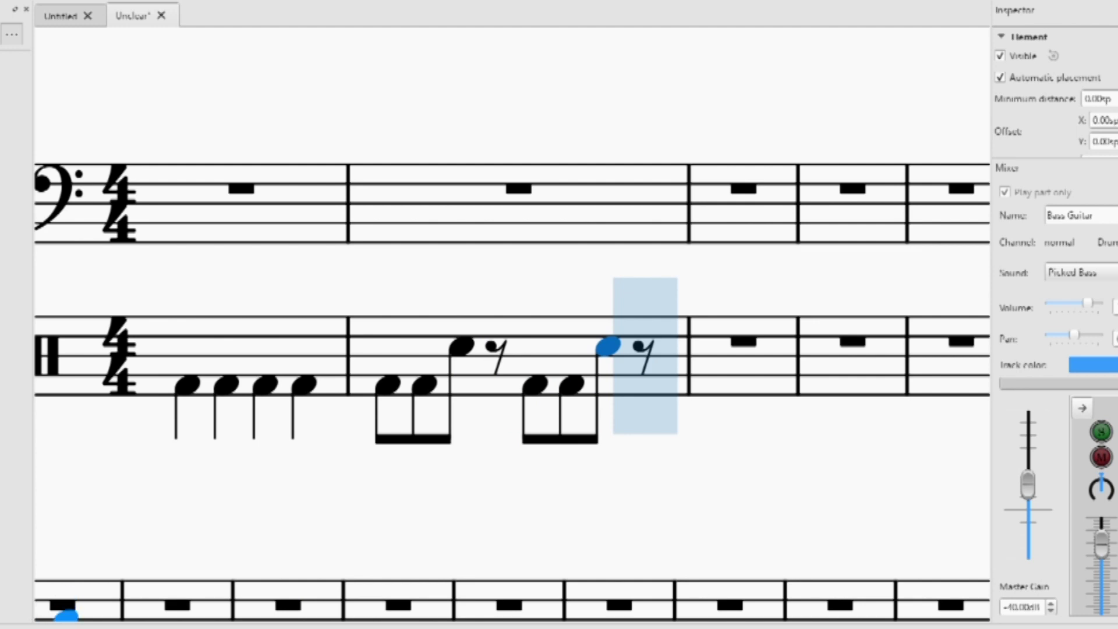
{"action": "left_click", "coordinate": [498, 349]}
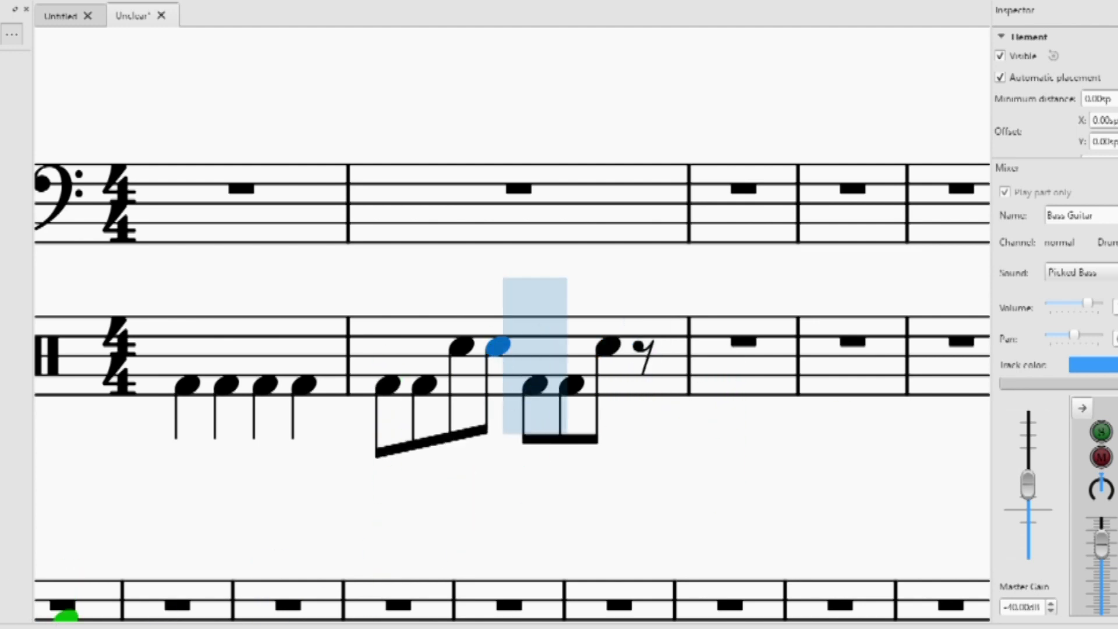
Complete drumset measure 2 with a kick on the final eighth note and play the pattern back
{"action": "left_click", "coordinate": [387, 385]}
{"action": "left_click", "coordinate": [551, 385]}
{"action": "left_click", "coordinate": [703, 387]}
{"action": "key", "text": "Escape"}
{"action": "left_click", "coordinate": [564, 384]}
{"action": "key", "text": "Delete"}
{"action": "left_click", "coordinate": [564, 352]}
{"action": "key", "text": "space"}
{"action": "key", "text": "space"}
Add eight eighth-note cymbal hits with x noteheads on the top line across drumset measure 2
{"action": "key", "text": "n"}
{"action": "left_click", "coordinate": [387, 317]}
{"action": "key", "text": "ctrl+z"}
{"action": "key", "text": "4"}
{"action": "left_click", "coordinate": [387, 317]}
{"action": "left_click", "coordinate": [425, 318]}
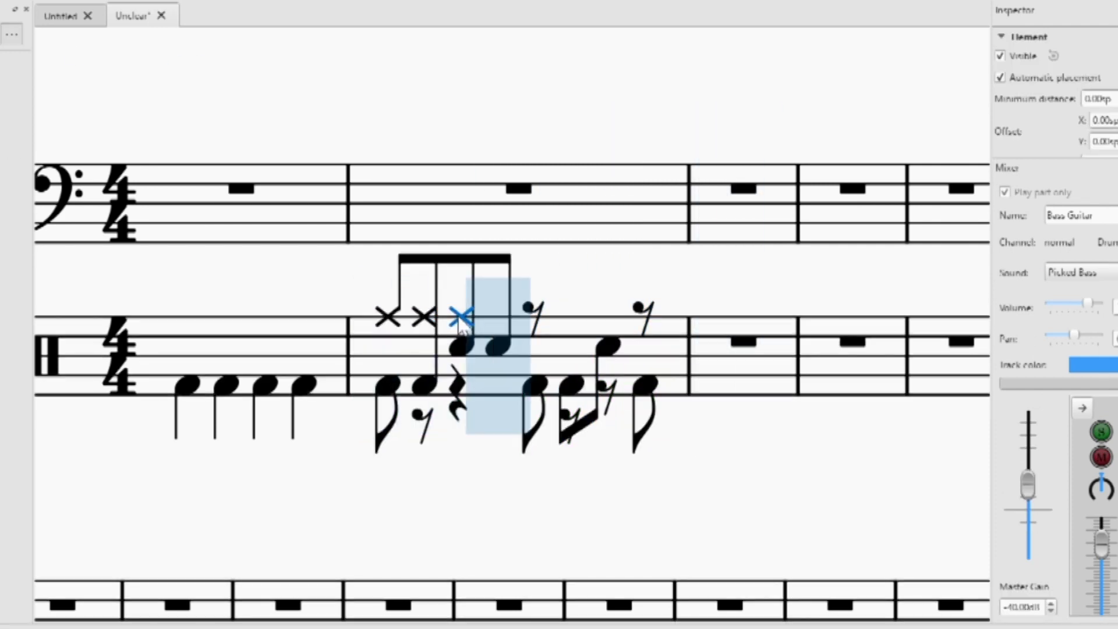
{"action": "left_click", "coordinate": [462, 317]}
{"action": "left_click", "coordinate": [498, 317]}
{"action": "left_click", "coordinate": [535, 317]}
{"action": "left_click", "coordinate": [571, 317]}
{"action": "left_click", "coordinate": [609, 318]}
{"action": "left_click", "coordinate": [646, 318]}
Play the score from the first measure and repeat drumset measure 2 three times, filling through measure 5
{"action": "left_click", "coordinate": [241, 188]}
{"action": "key", "text": "space"}
{"action": "scroll", "coordinate": [315, 299], "scroll_direction": "down", "scroll_amount": 6}
{"action": "left_click", "coordinate": [306, 332]}
{"action": "key", "text": "r"}
{"action": "key", "text": "r"}
{"action": "key", "text": "r"}
Show the Play Panel and play the score from the beginning
{"action": "key", "text": "alt+v"}
{"action": "key", "text": "F11"}
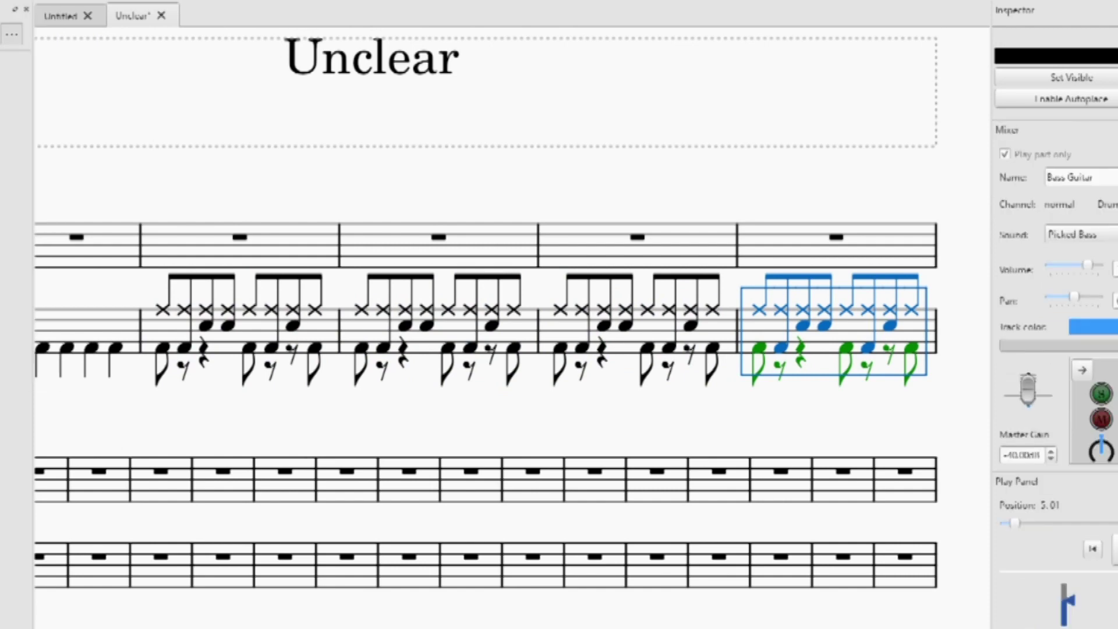
{"action": "key", "text": "ctrl+Home"}
{"action": "key", "text": "space"}
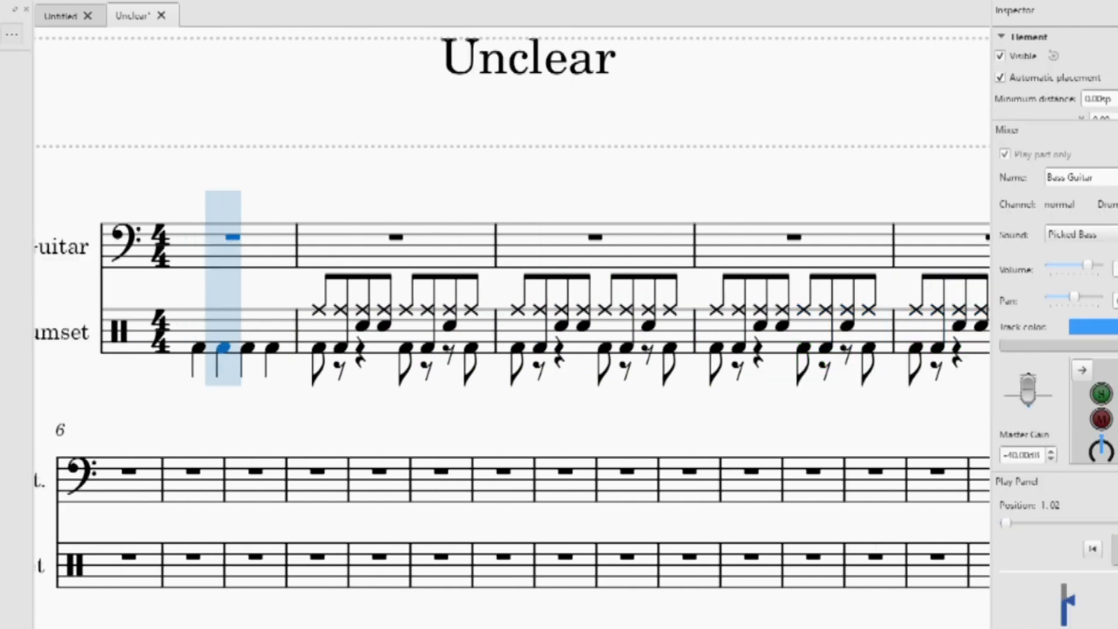
Enter eight eighth-note As in measure 2 of the bass guitar staff and return to the start of the score
{"action": "key", "text": "ctrl+minus"}
{"action": "left_click", "coordinate": [266, 278]}
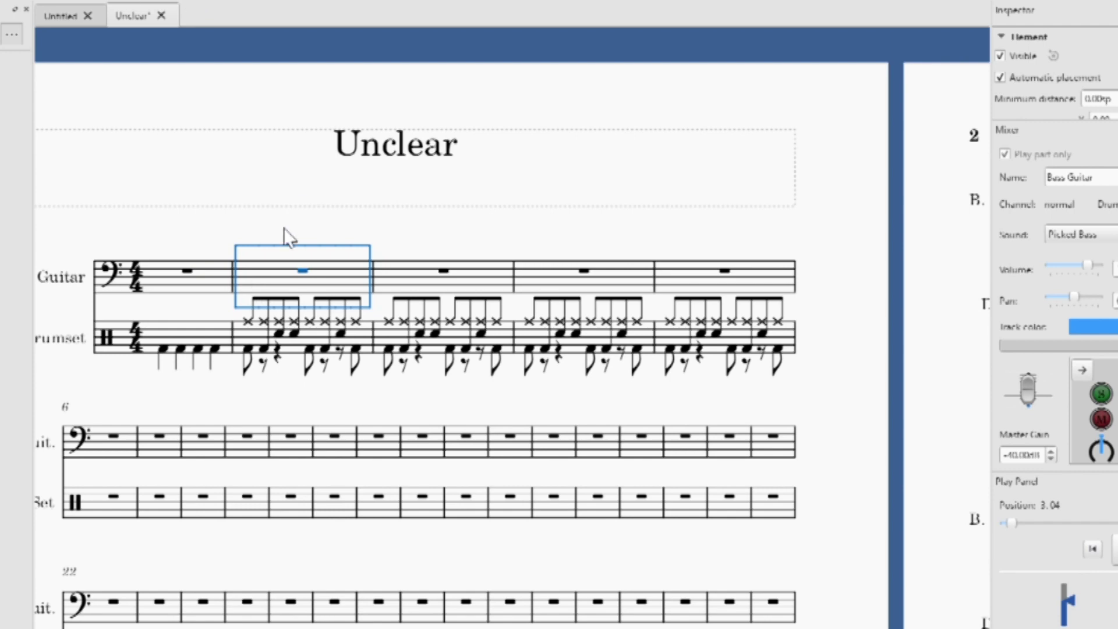
{"action": "key", "text": "n"}
{"action": "scroll", "coordinate": [277, 286], "scroll_direction": "up", "scroll_amount": 3}
{"action": "key", "text": "4"}
{"action": "scroll", "coordinate": [245, 373], "scroll_direction": "up", "scroll_amount": 1}
{"action": "left_click", "coordinate": [225, 349]}
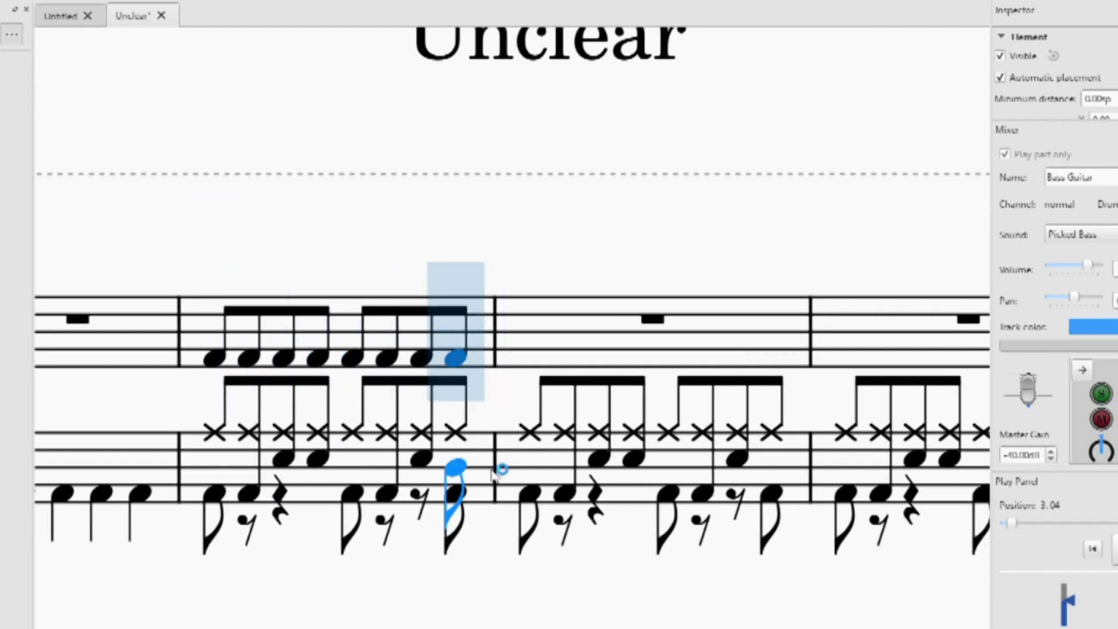
{"action": "key", "text": "ctrl+Home"}
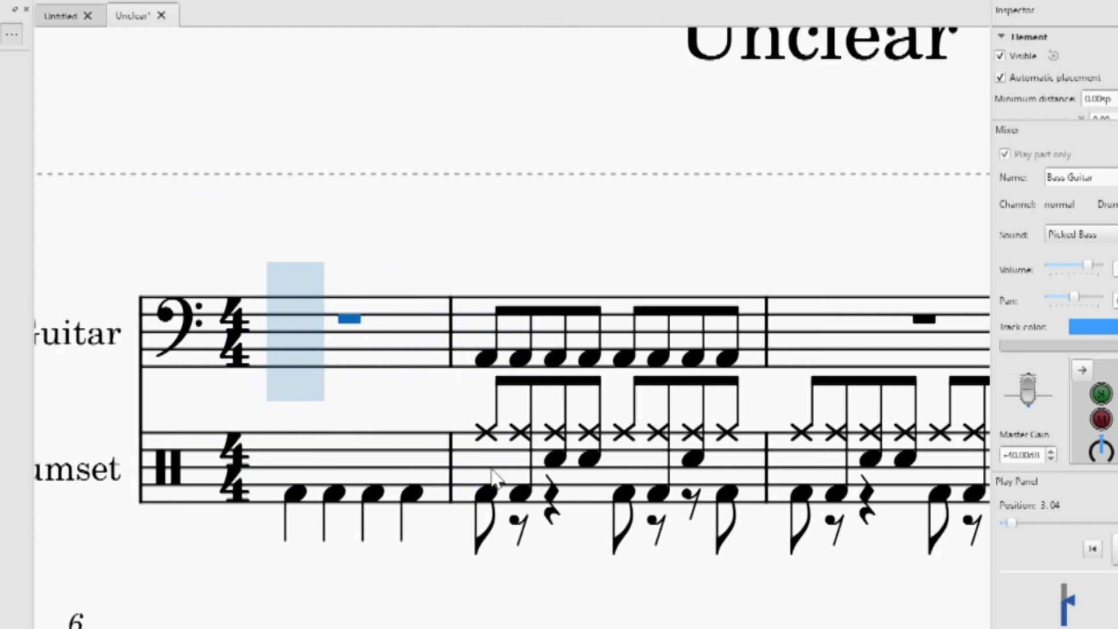